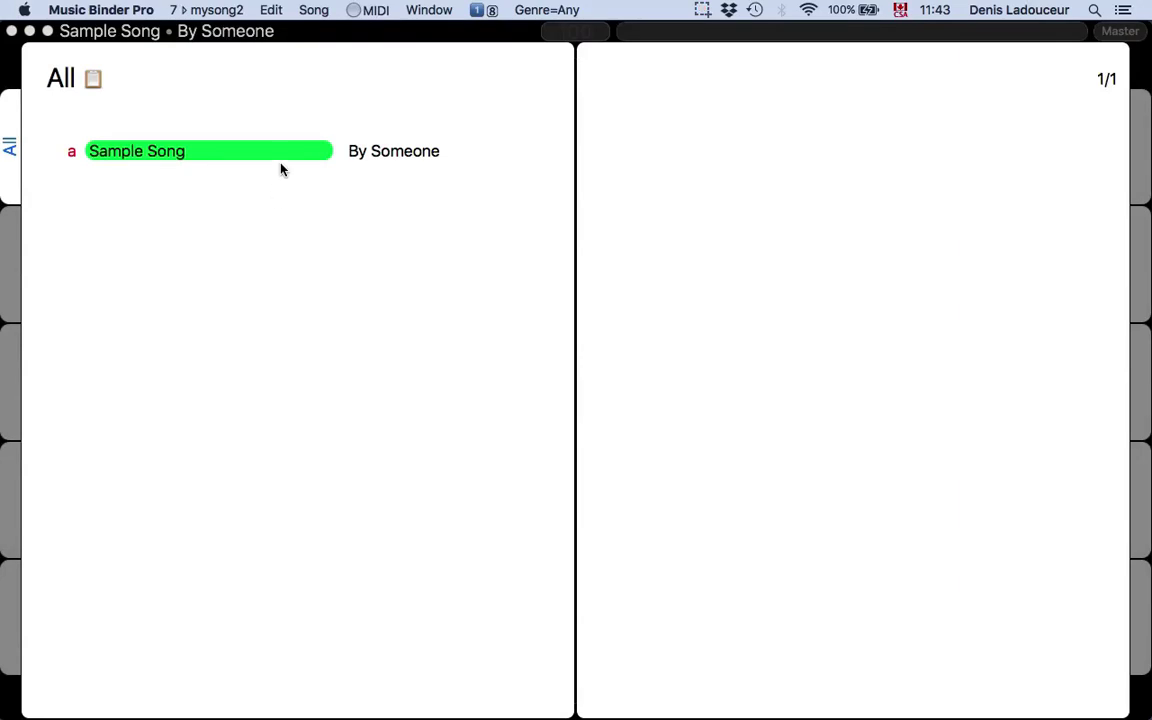
Create a new ChordPro song file and delete the sample instructions, keeping the title, artist and font size directives
{"action": "left_click", "coordinate": [314, 11]}
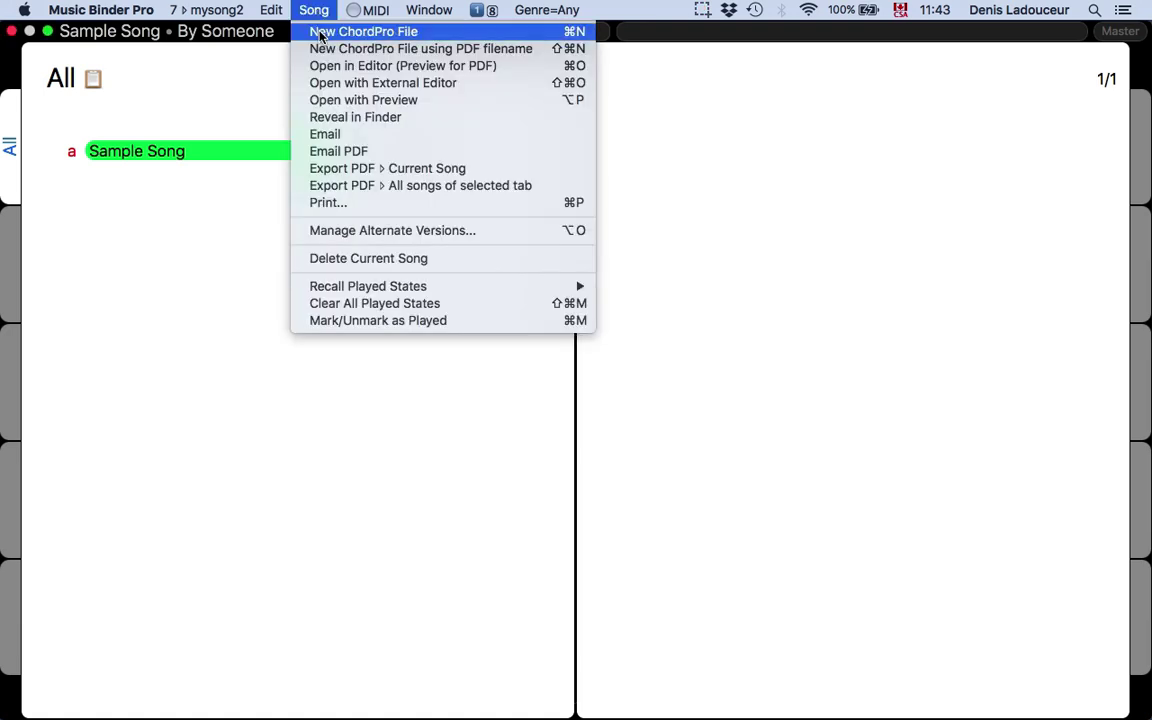
{"action": "left_click", "coordinate": [321, 32]}
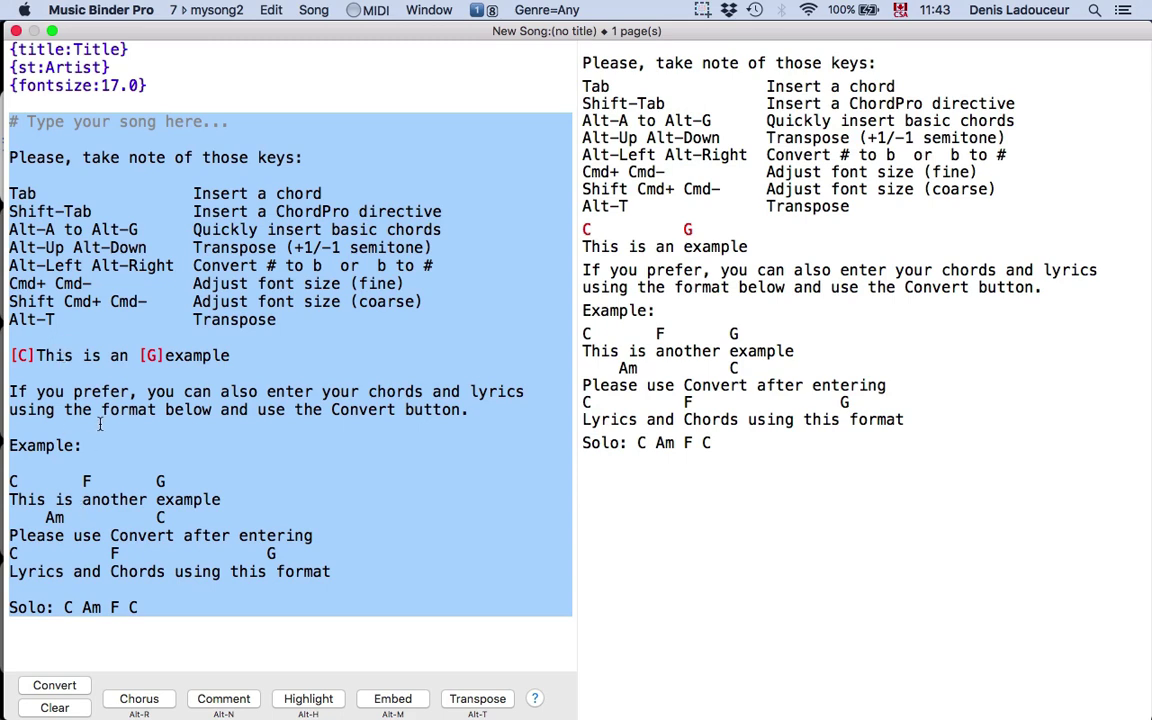
{"action": "key", "text": "BackSpace"}
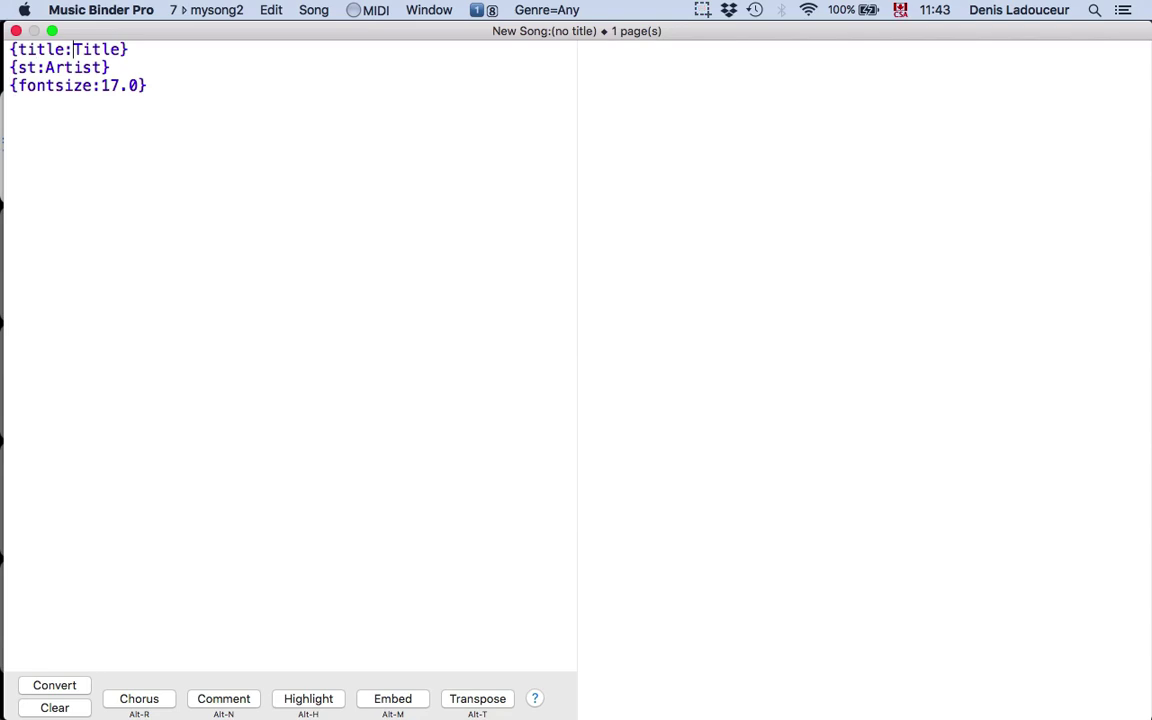
Set the song's title to "Proud Mary" and its artist to "CCR"
{"action": "left_click_drag", "start_coordinate": [73, 49], "coordinate": [118, 49]}
{"action": "type", "text": "Proud Mary"}
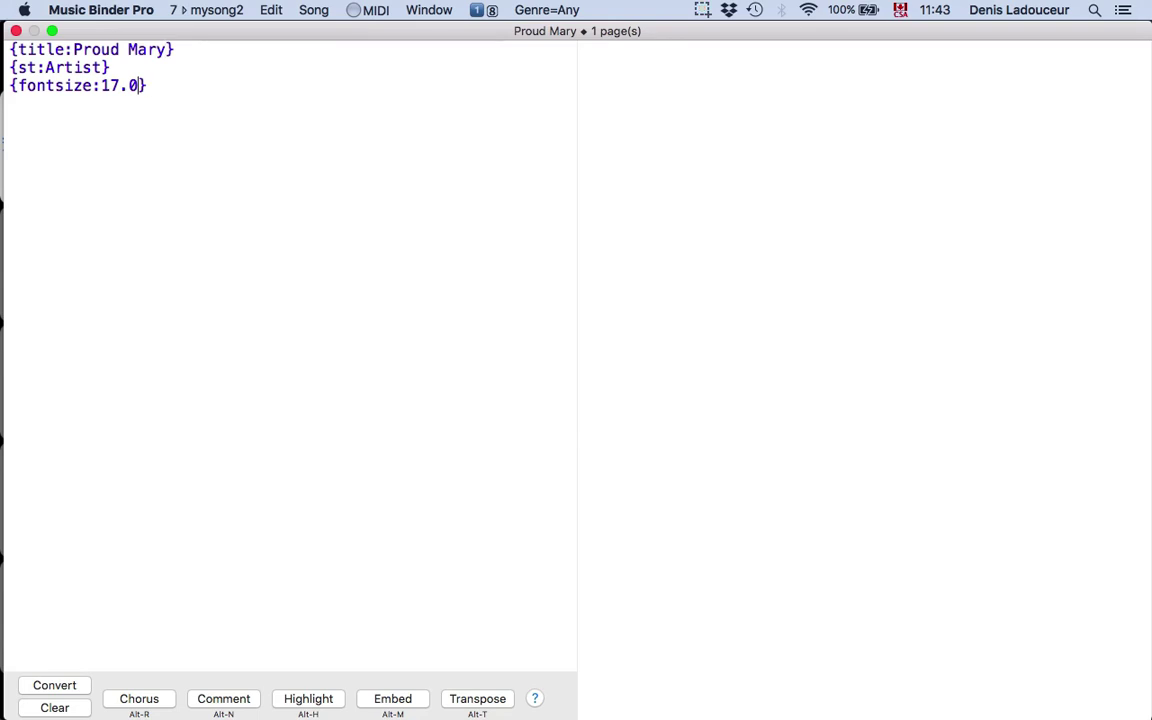
{"action": "left_click_drag", "start_coordinate": [100, 67], "coordinate": [45, 67]}
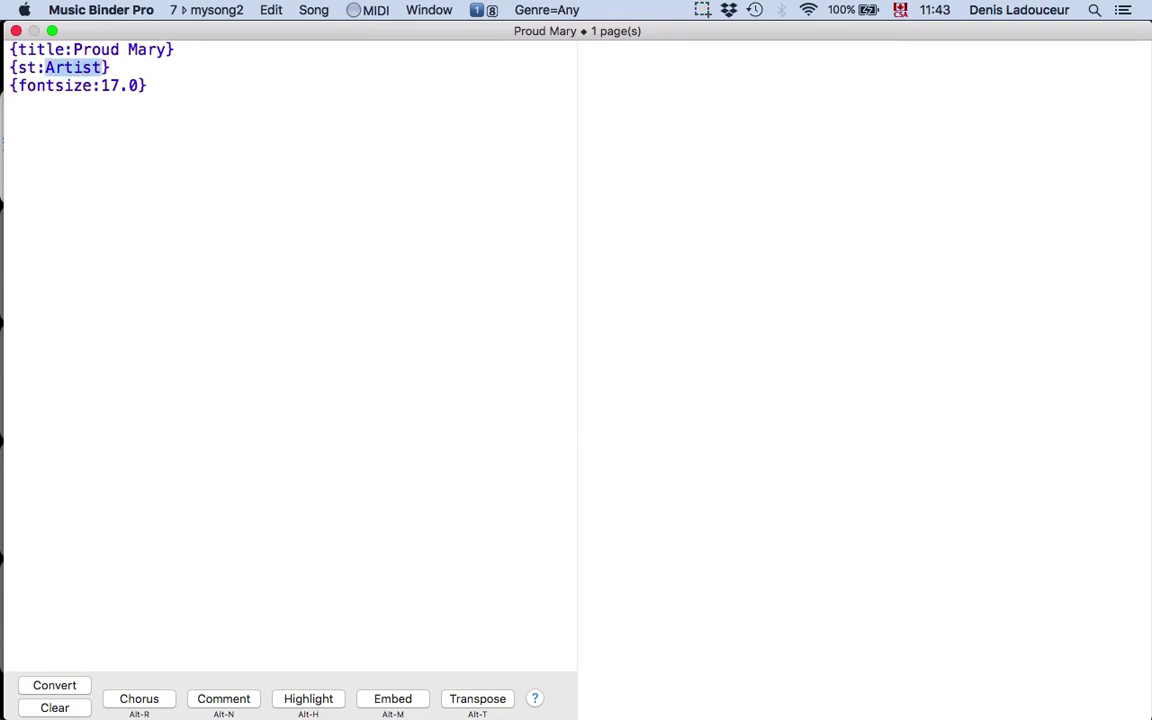
{"action": "type", "text": "CCR"}
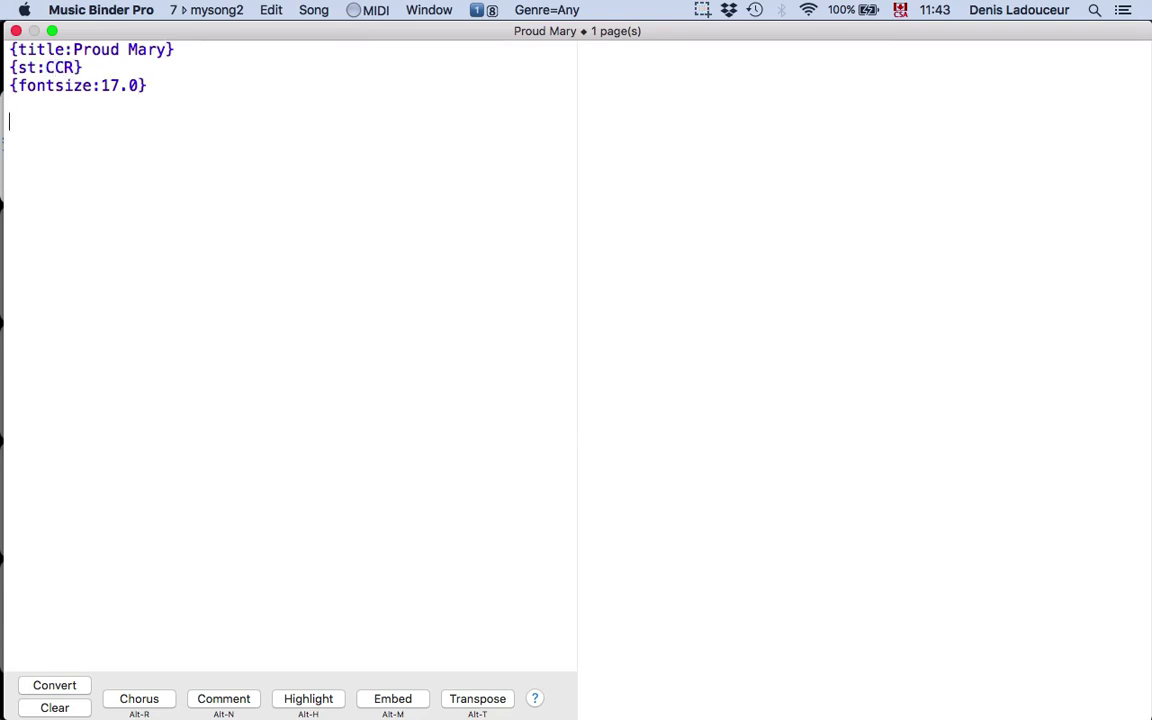
Switch to Safari to copy the Proud Mary lyrics and paste them below the song's header directives
{"action": "key", "text": "super+Tab"}
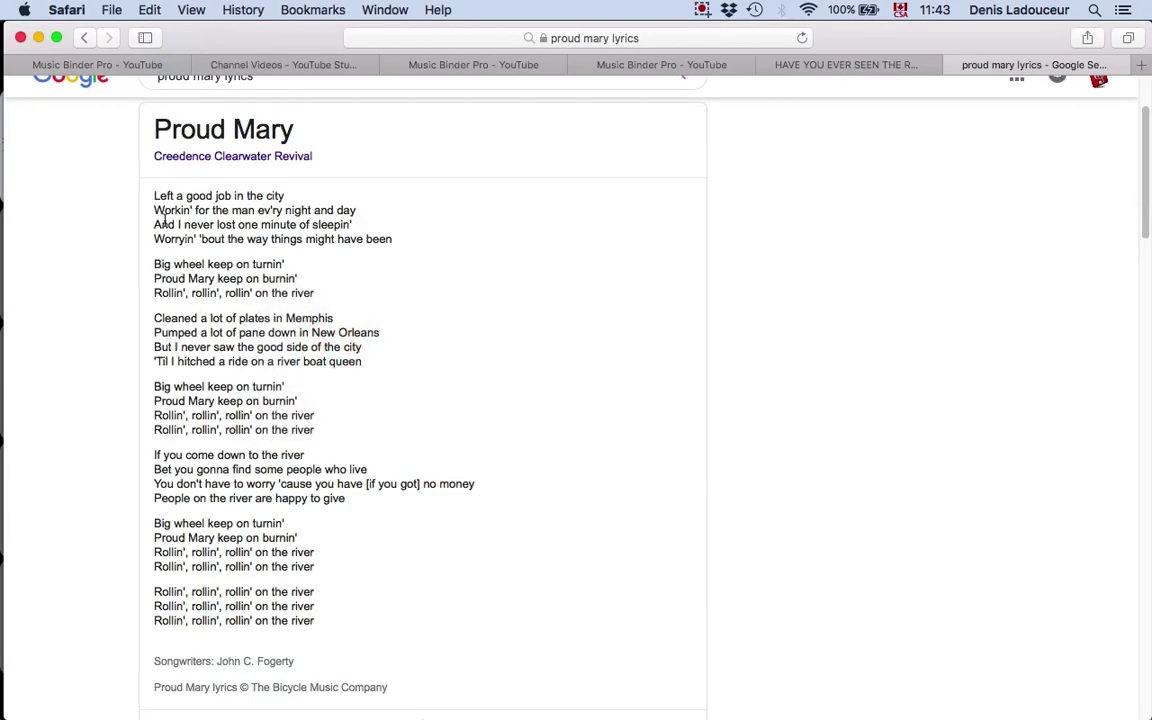
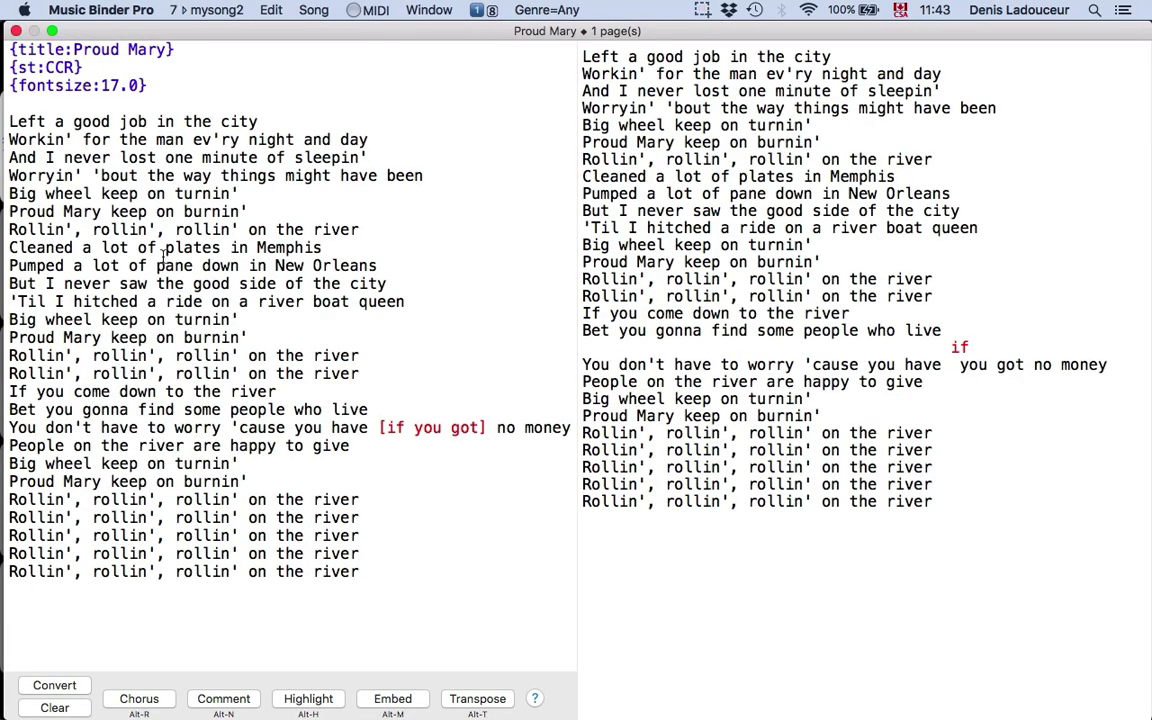
Insert a blank line before the first "Big wheel keep on turnin'" and before "Cleaned a lot of plates in Memphis"
{"action": "left_click", "coordinate": [57, 190]}
{"action": "key", "text": "super+Left"}
{"action": "key", "text": "Down"}
{"action": "key", "text": "Return"}
{"action": "key", "text": "Down"}
{"action": "key", "text": "Down"}
{"action": "key", "text": "Down"}
{"action": "key", "text": "Down"}
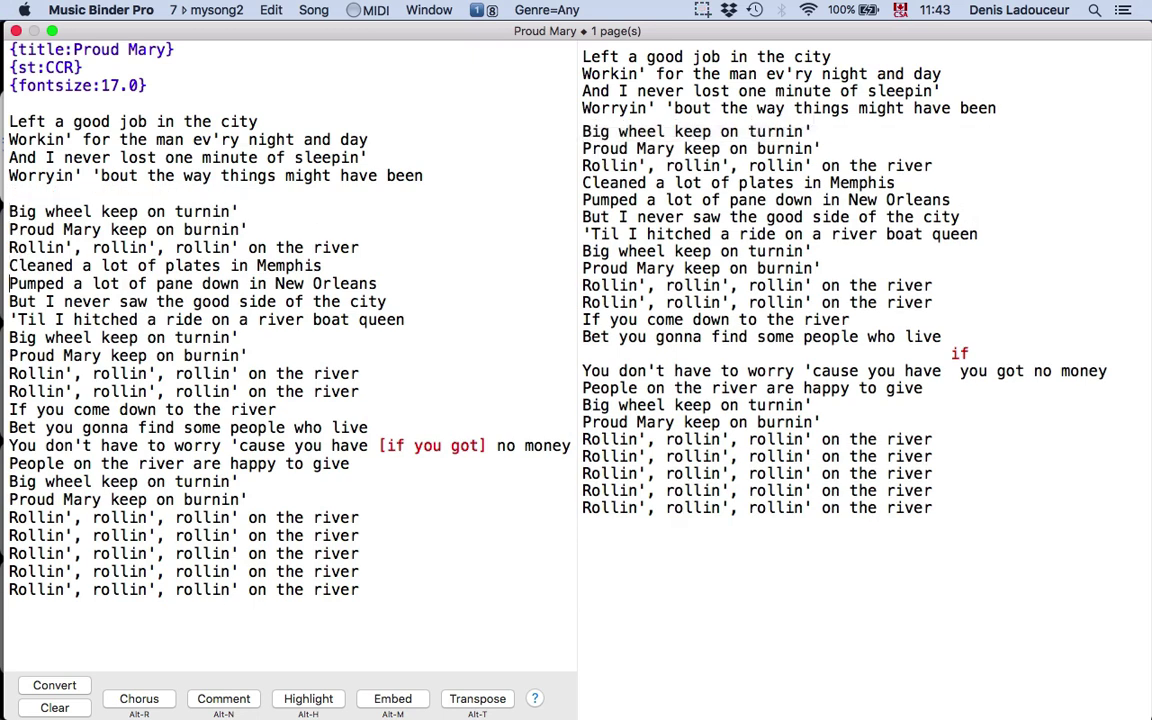
{"action": "key", "text": "Return"}
Insert blank lines before the second chorus, the verse starting "If you come down to the river", and the last "Big wheel" chorus
{"action": "key", "text": "Down"}
{"action": "key", "text": "Down"}
{"action": "key", "text": "Down"}
{"action": "key", "text": "Down"}
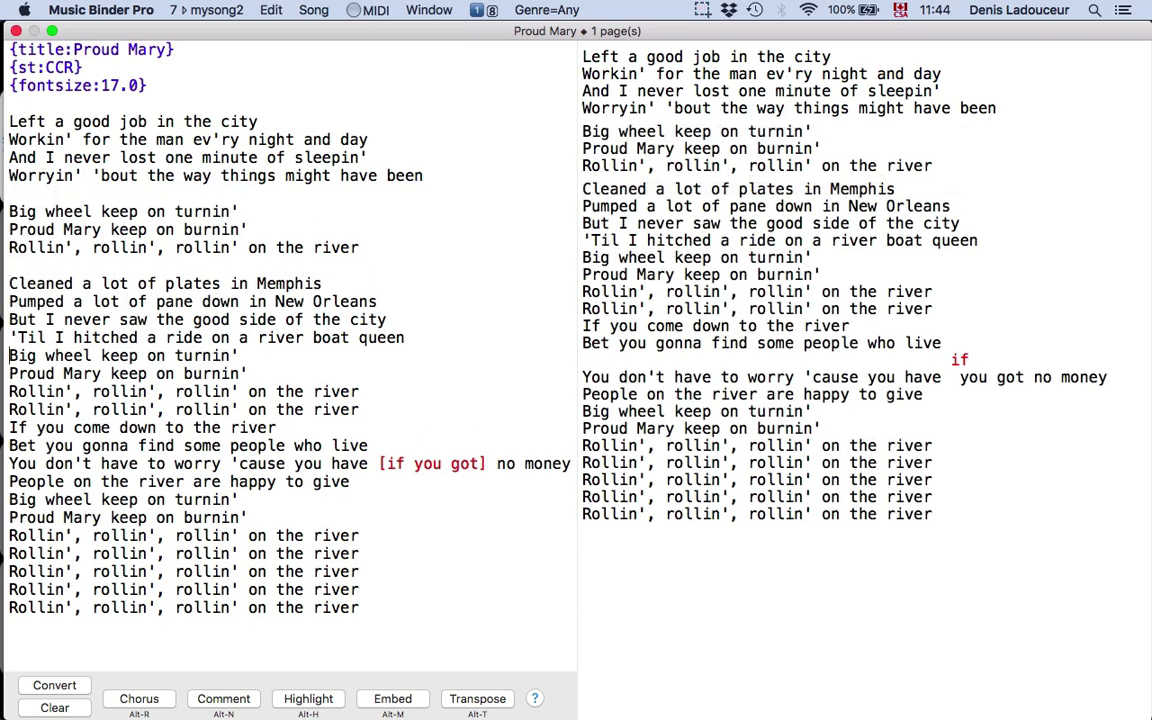
{"action": "key", "text": "Return"}
{"action": "key", "text": "Down"}
{"action": "key", "text": "Down"}
{"action": "key", "text": "Return"}
{"action": "key", "text": "Down"}
{"action": "key", "text": "Down"}
{"action": "key", "text": "Down"}
{"action": "key", "text": "Down"}
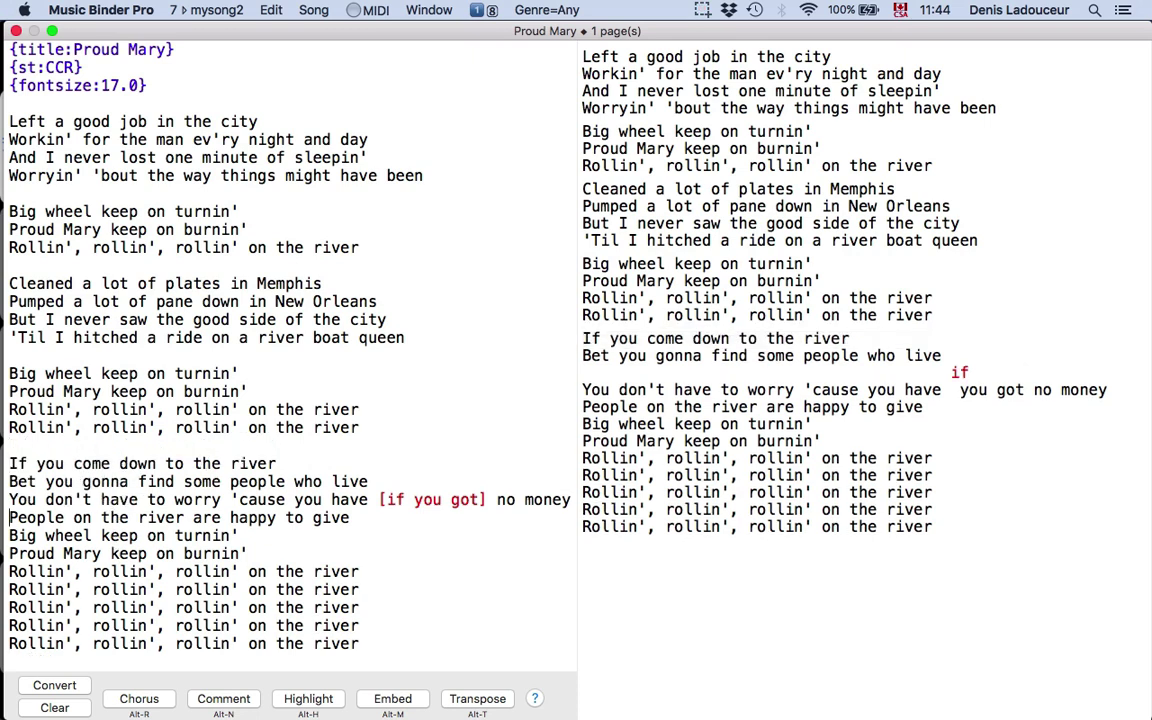
{"action": "key", "text": "Return"}
Remove the square brackets around "if you got" in the third verse
{"action": "key", "text": "Up"}
{"action": "key", "text": "Up"}
{"action": "key", "text": "Up"}
{"action": "key", "text": "Up"}
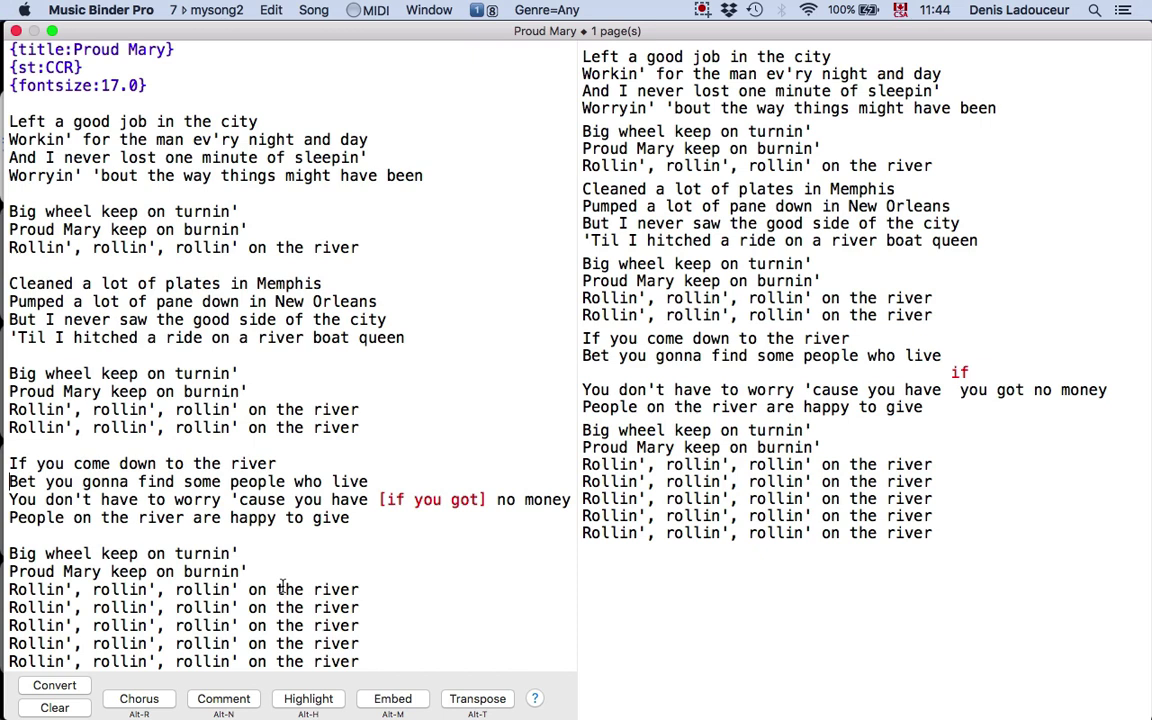
{"action": "left_click", "coordinate": [380, 499]}
{"action": "key", "text": "Delete"}
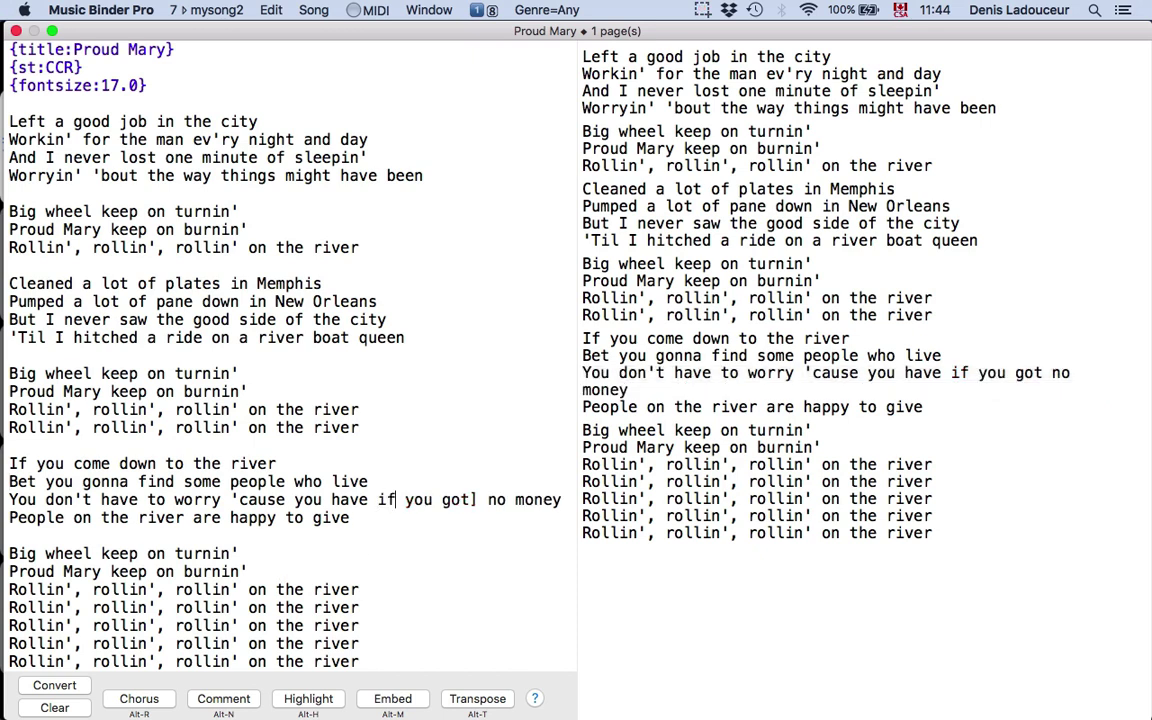
{"action": "left_click", "coordinate": [470, 499]}
{"action": "key", "text": "Delete"}
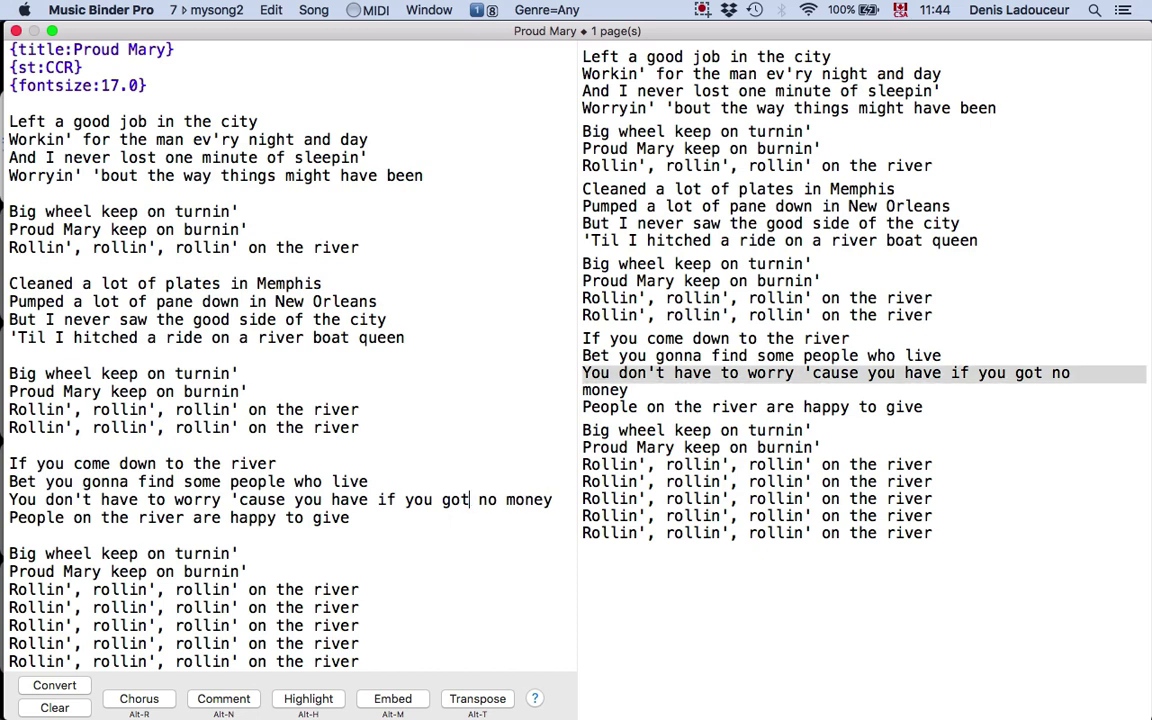
Add a line above the first verse, separated by a blank line, with the chords [A][E][A][E][A][E][D][C][A]
{"action": "left_click", "coordinate": [10, 121]}
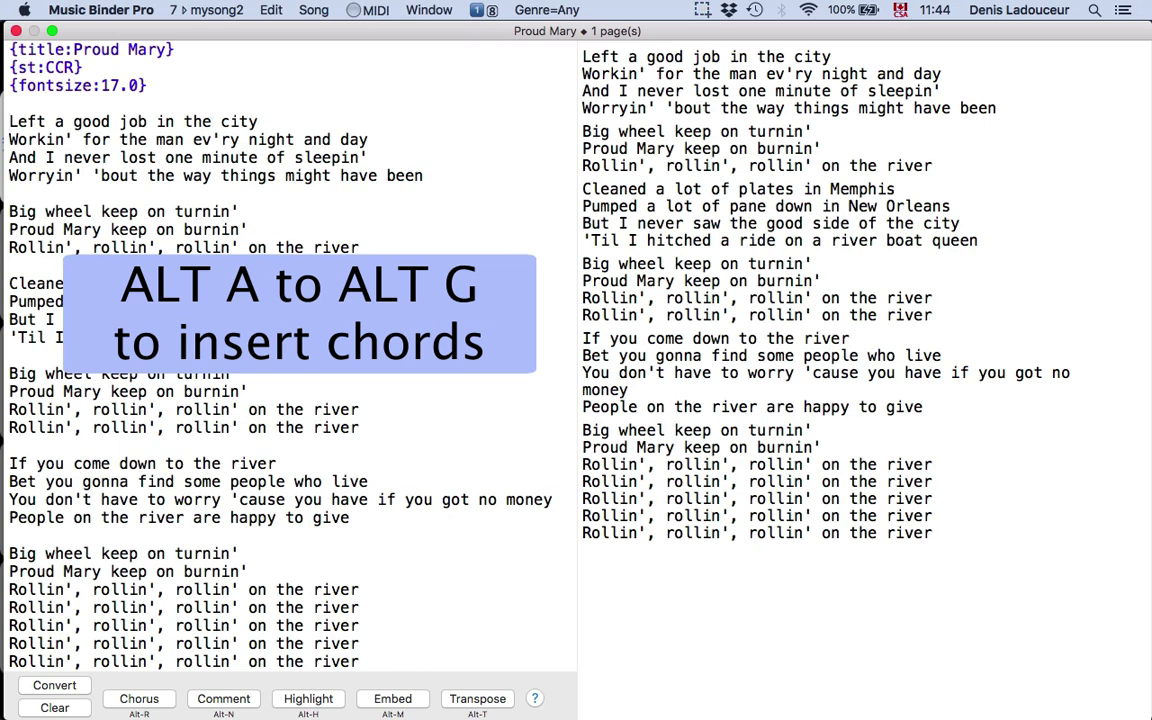
{"action": "key", "text": "Return"}
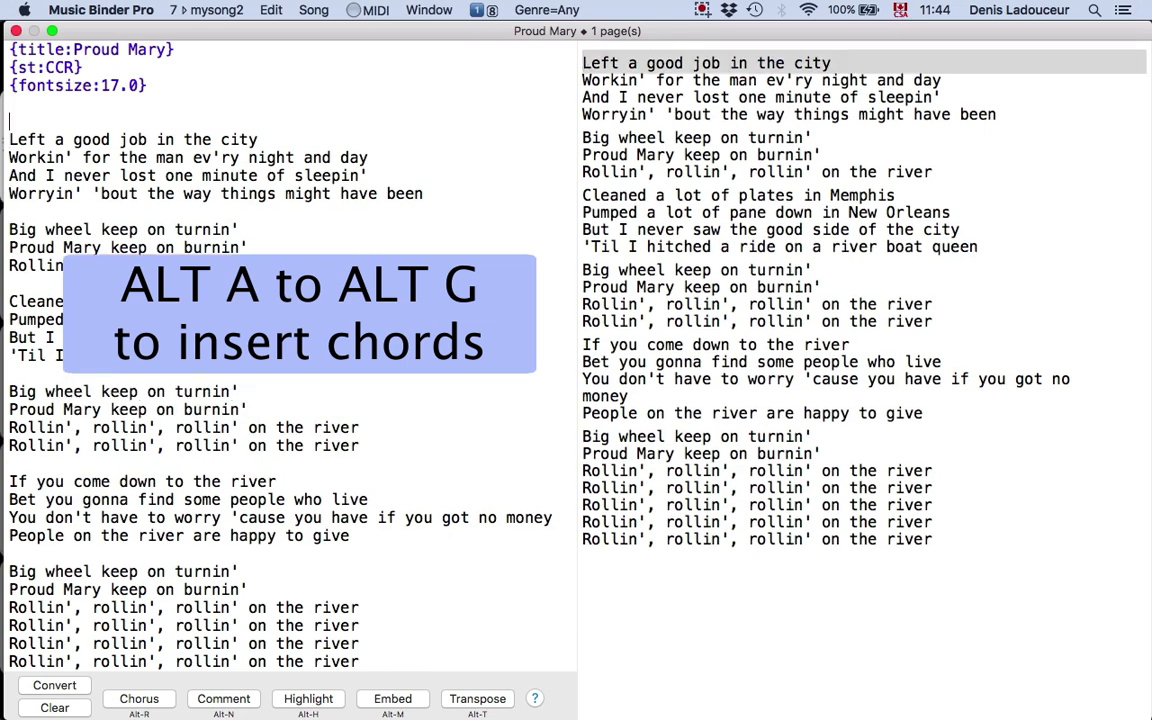
{"action": "key", "text": "Return"}
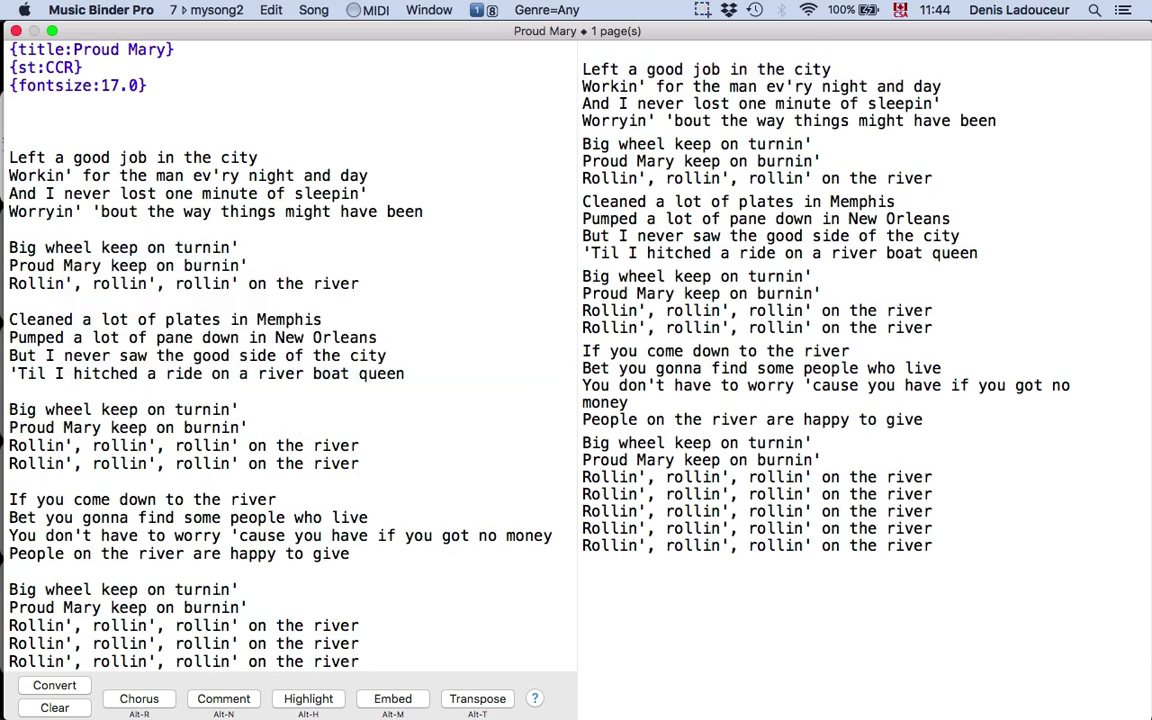
{"action": "type", "text": "[A]"}
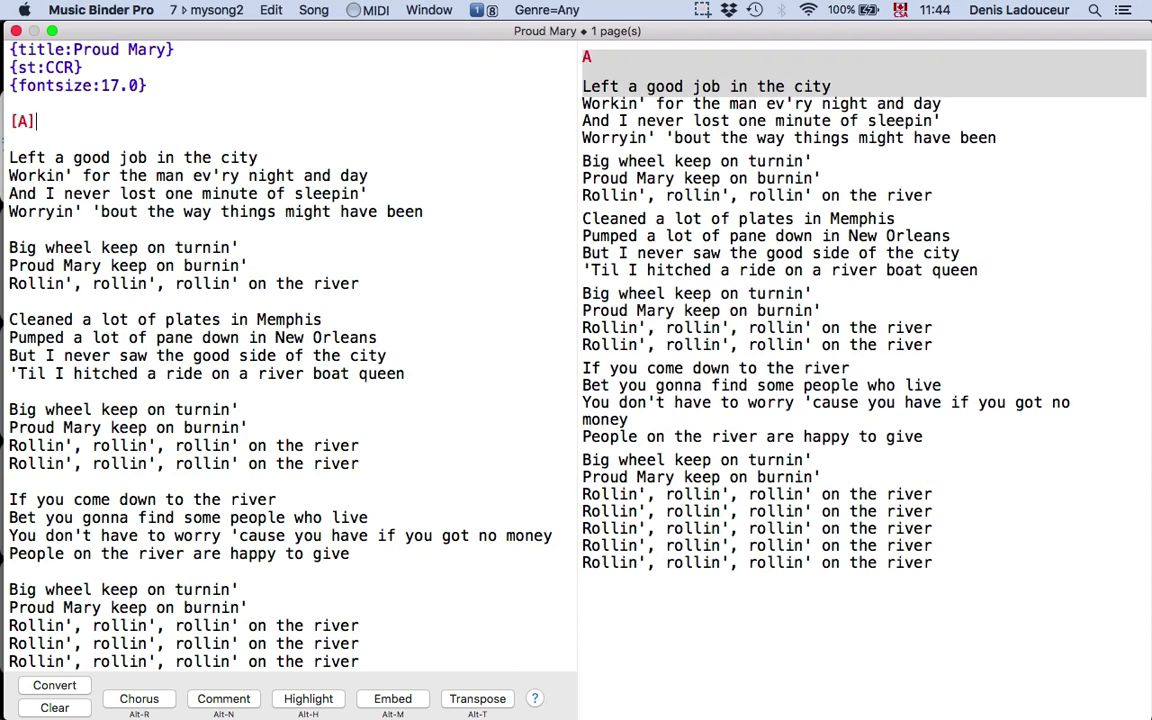
{"action": "type", "text": "[E][A][E]"}
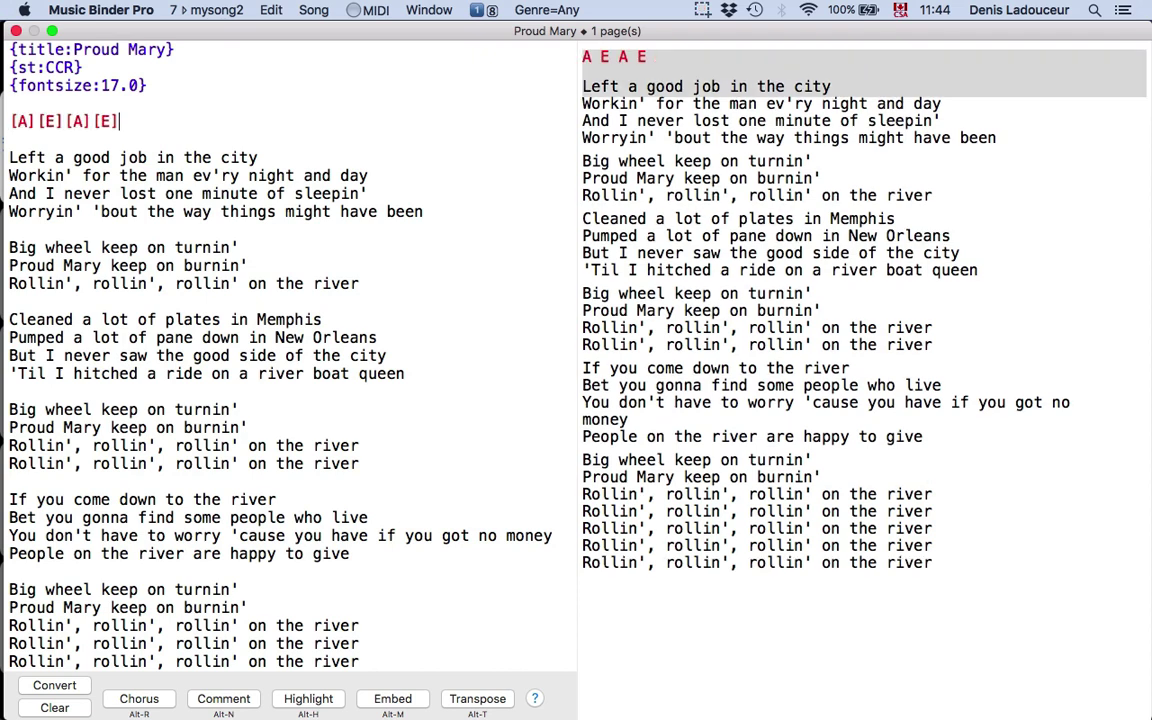
{"action": "type", "text": "[A][E][D][C][A]"}
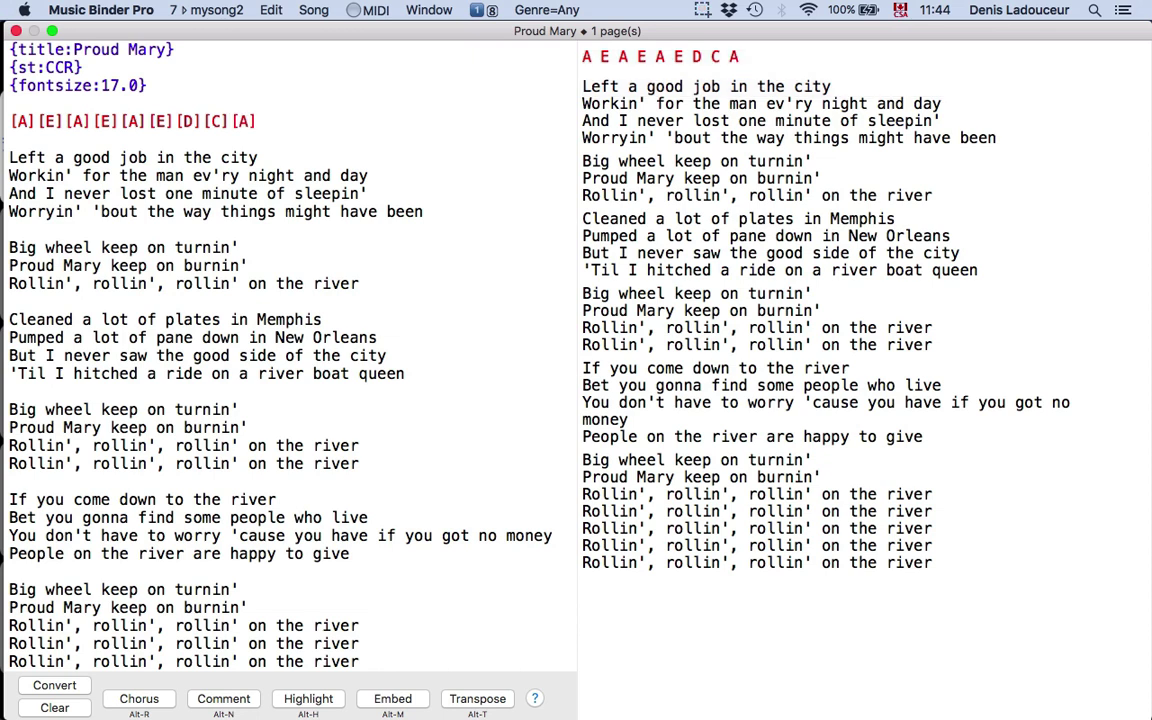
Add the label "Intro: " in front of the opening chord line and format it as a comment
{"action": "left_click", "coordinate": [10, 121]}
{"action": "type", "text": "Intro:"}
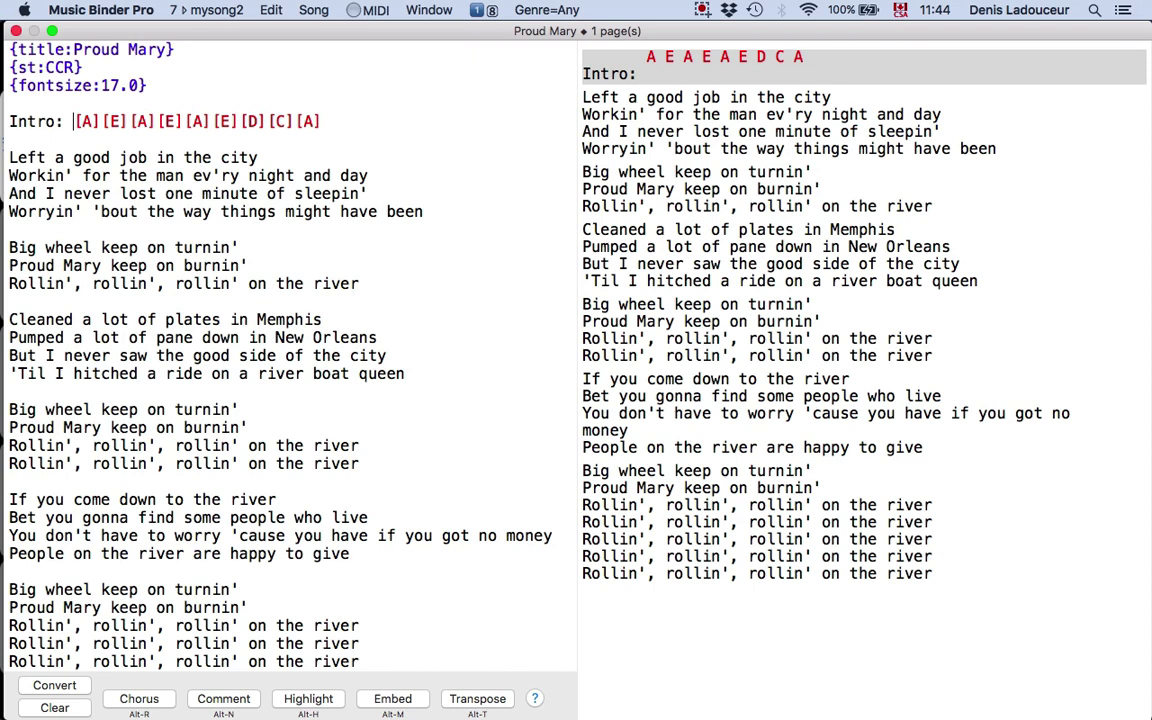
{"action": "key", "text": "shift+Left"}
{"action": "key", "text": "shift+Left"}
{"action": "key", "text": "shift+Left"}
{"action": "key", "text": "shift+Left"}
{"action": "key", "text": "shift+Left"}
{"action": "key", "text": "shift+Left"}
{"action": "key", "text": "shift+Left"}
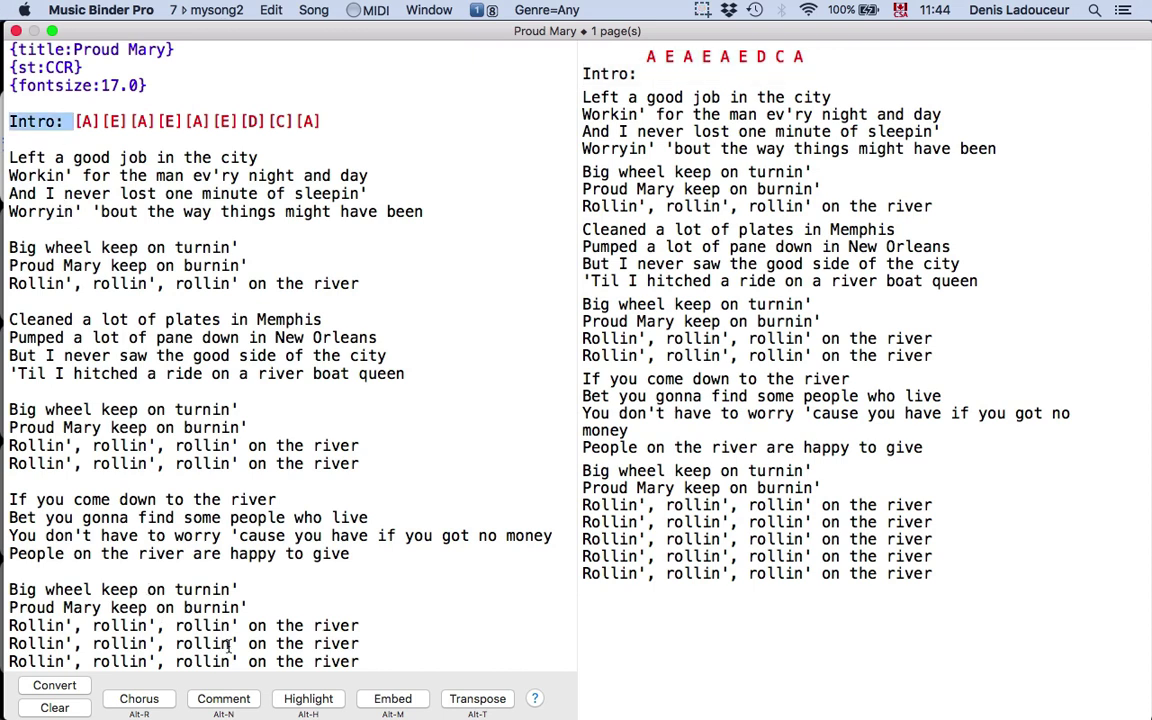
{"action": "left_click", "coordinate": [223, 698]}
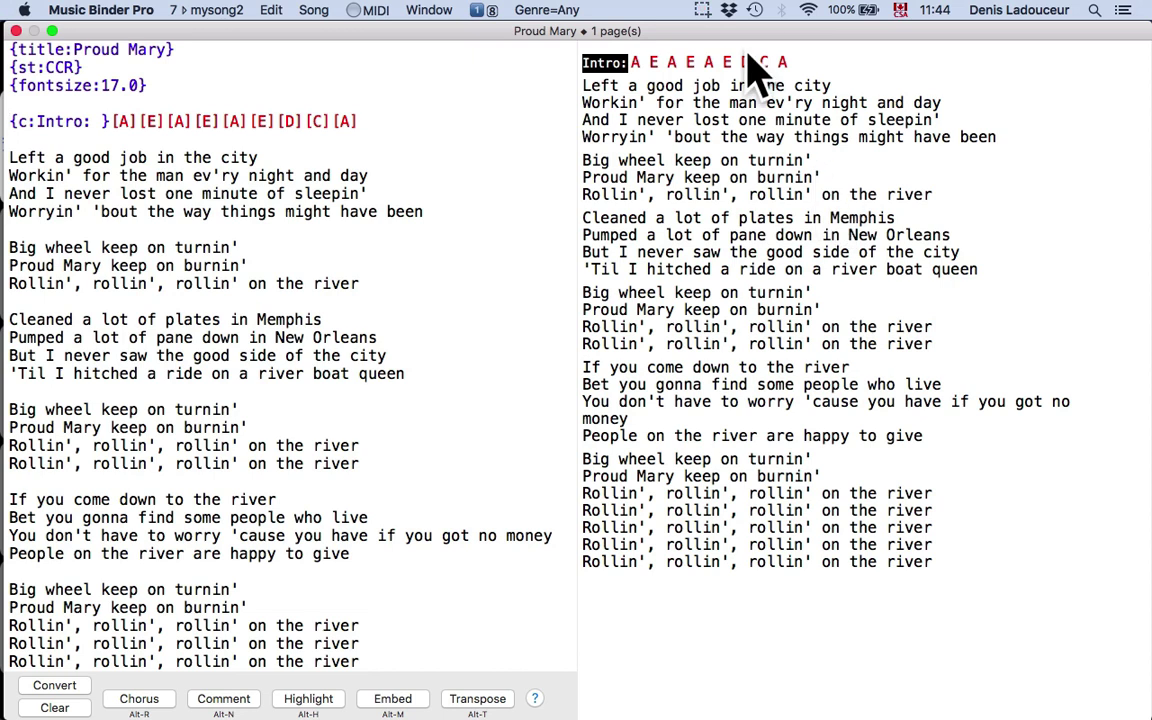
Insert an A chord at the start of the first verse, and E, F#m and A chords before the first chorus's three lines
{"action": "left_click", "coordinate": [30, 139]}
{"action": "key", "text": "Down"}
{"action": "type", "text": "[A]"}
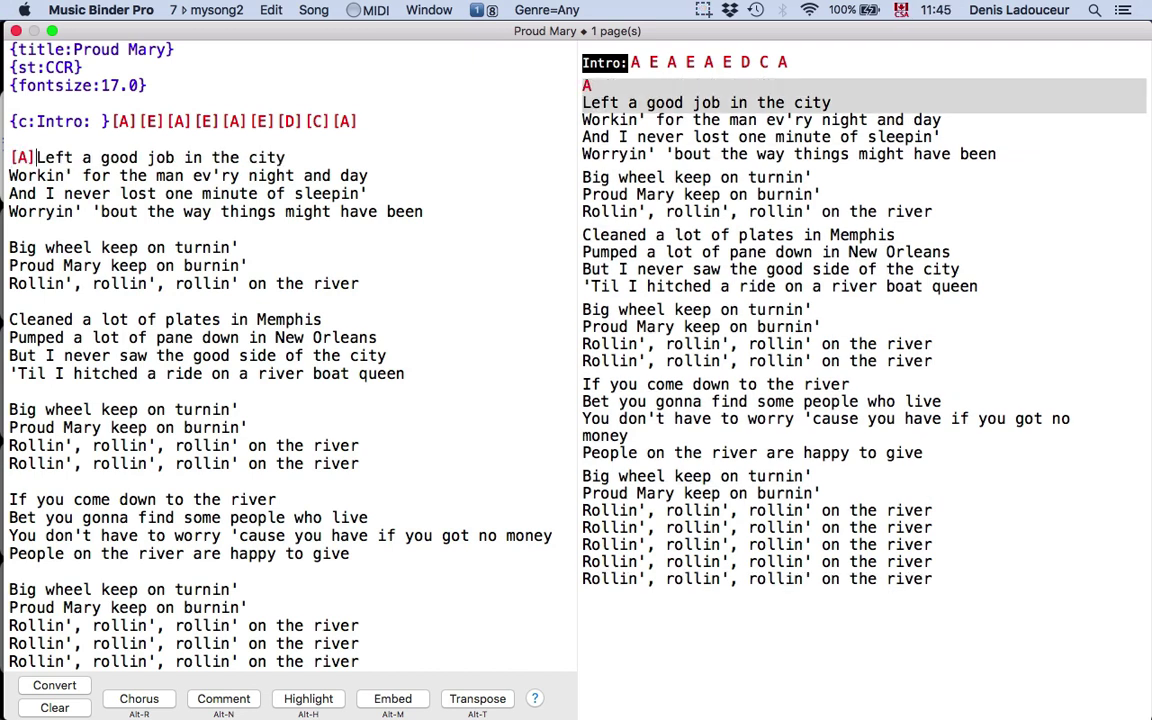
{"action": "key", "text": "Down"}
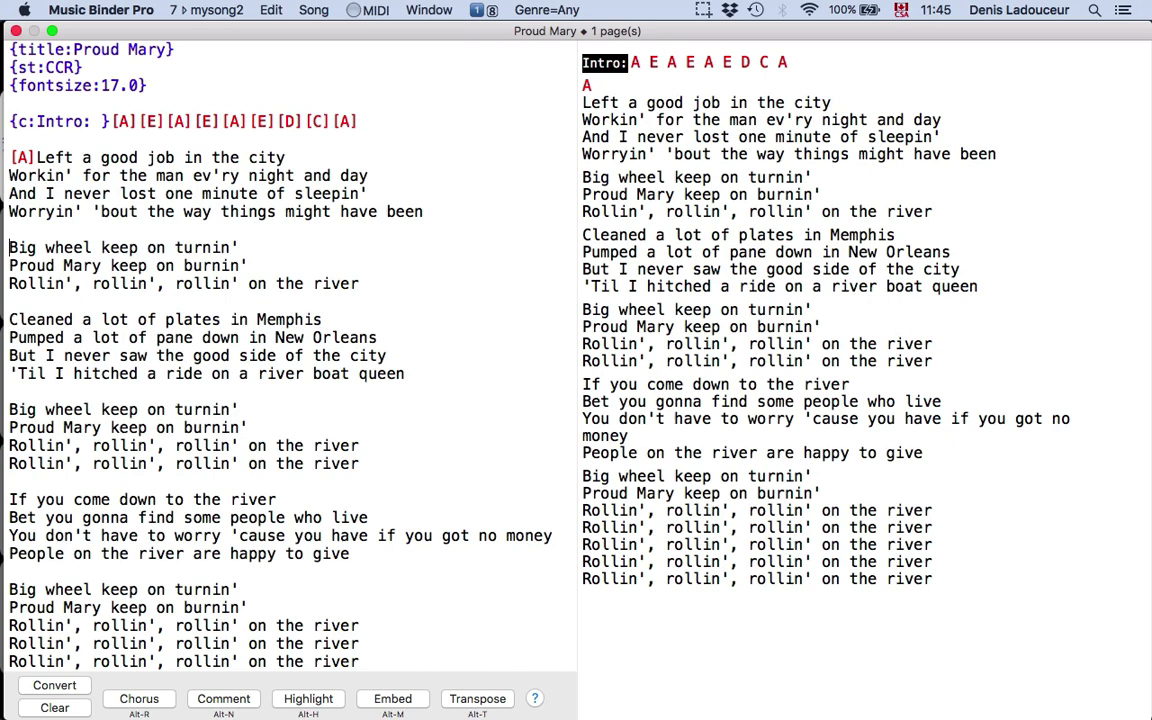
{"action": "type", "text": "[E]"}
{"action": "key", "text": "Down"}
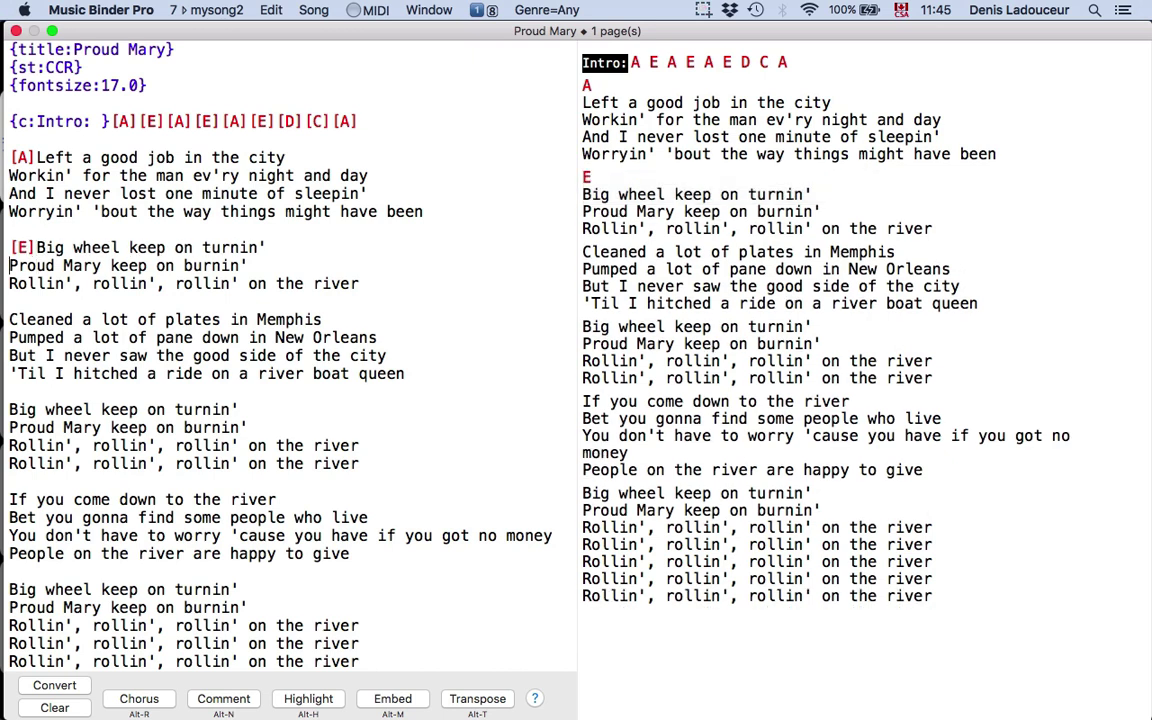
{"action": "type", "text": "[F#m]"}
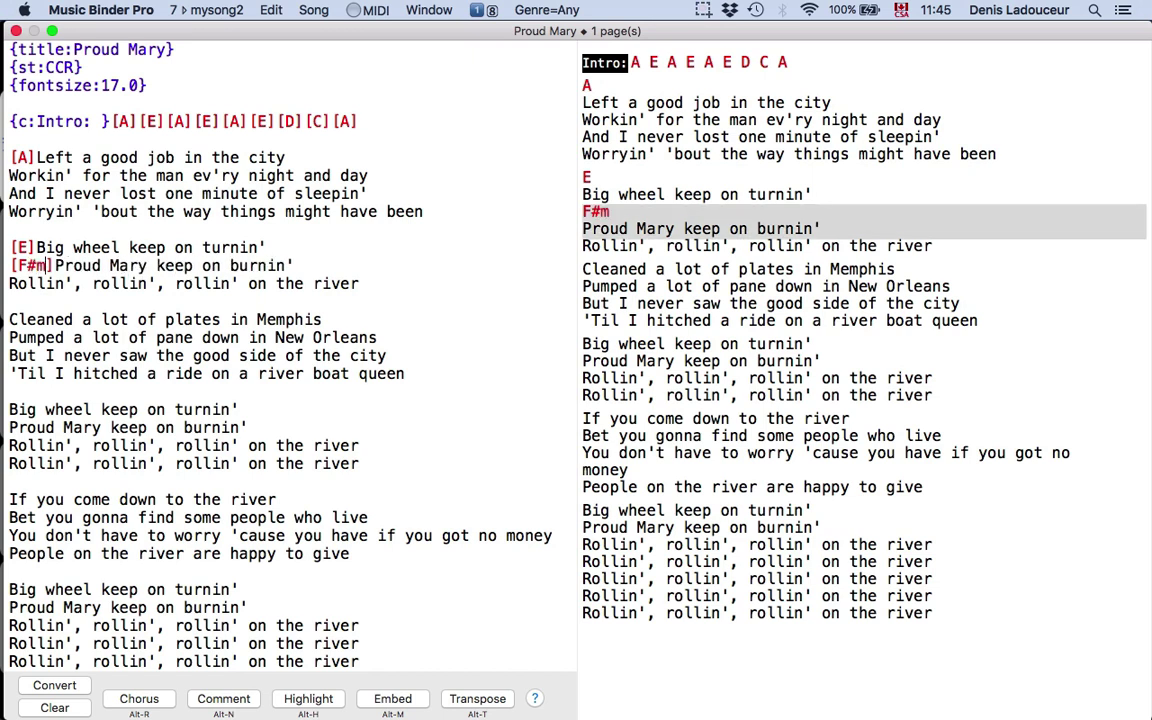
{"action": "key", "text": "Down"}
{"action": "type", "text": "[A]"}
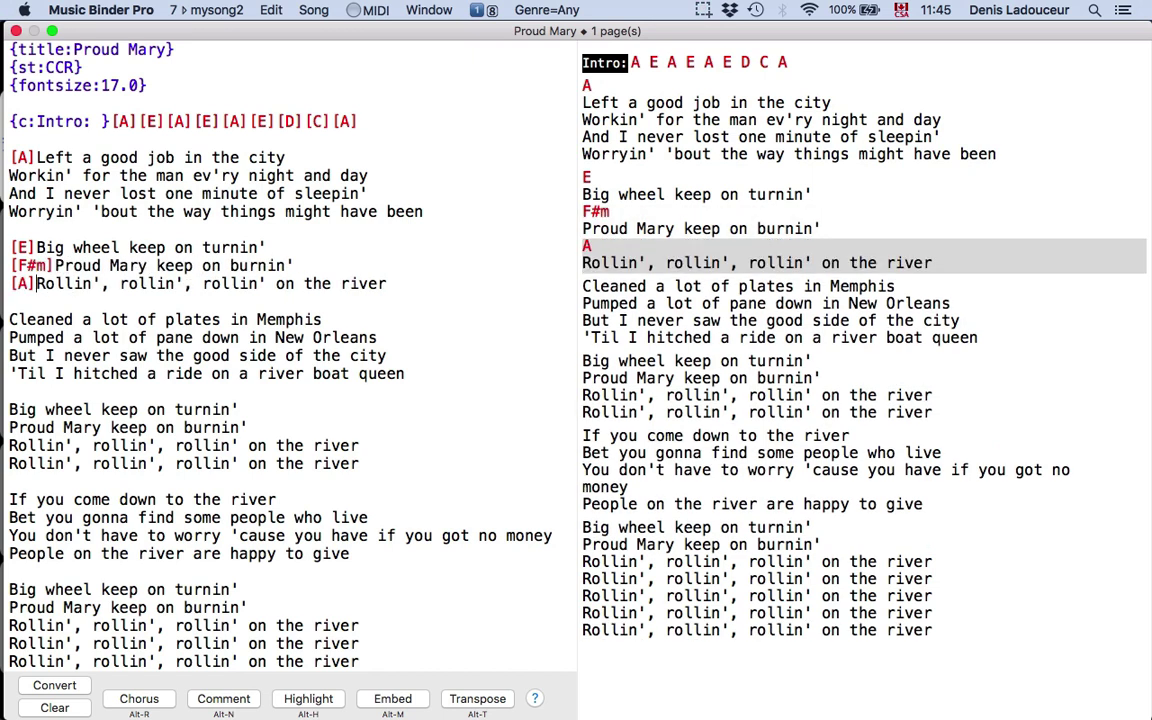
Insert an A chord at the start of the second verse, and E, F#m and A before the second chorus's first three lines
{"action": "key", "text": "Down"}
{"action": "type", "text": "[A]"}
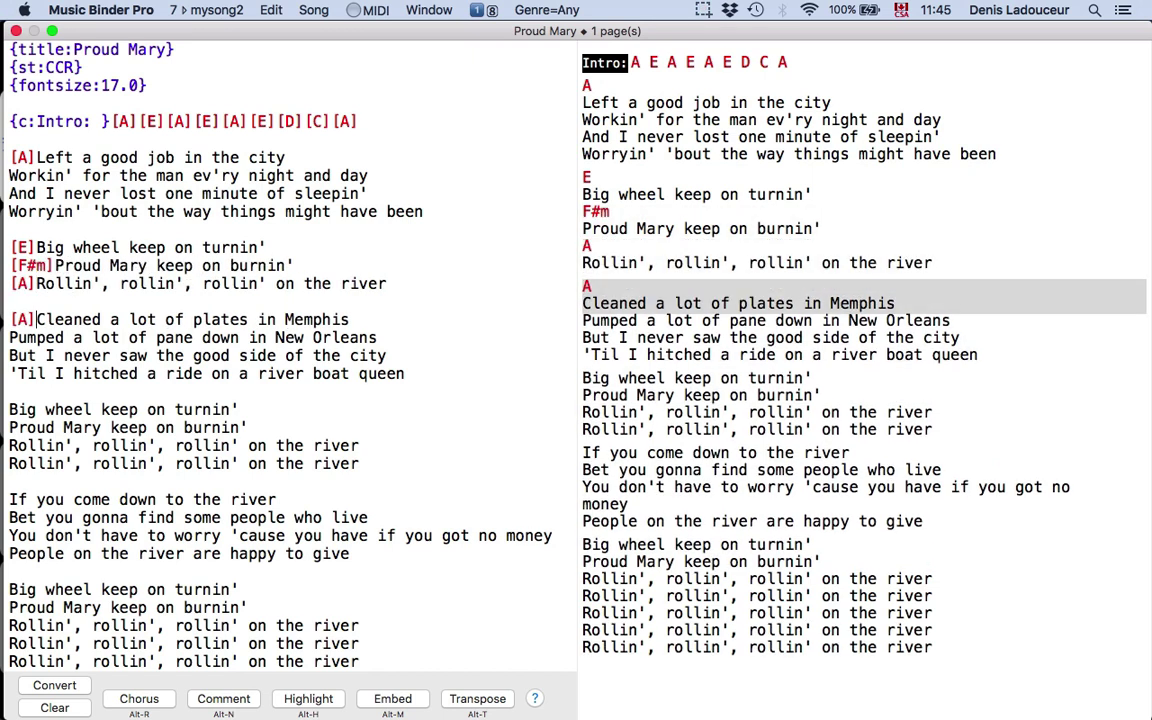
{"action": "key", "text": "Down"}
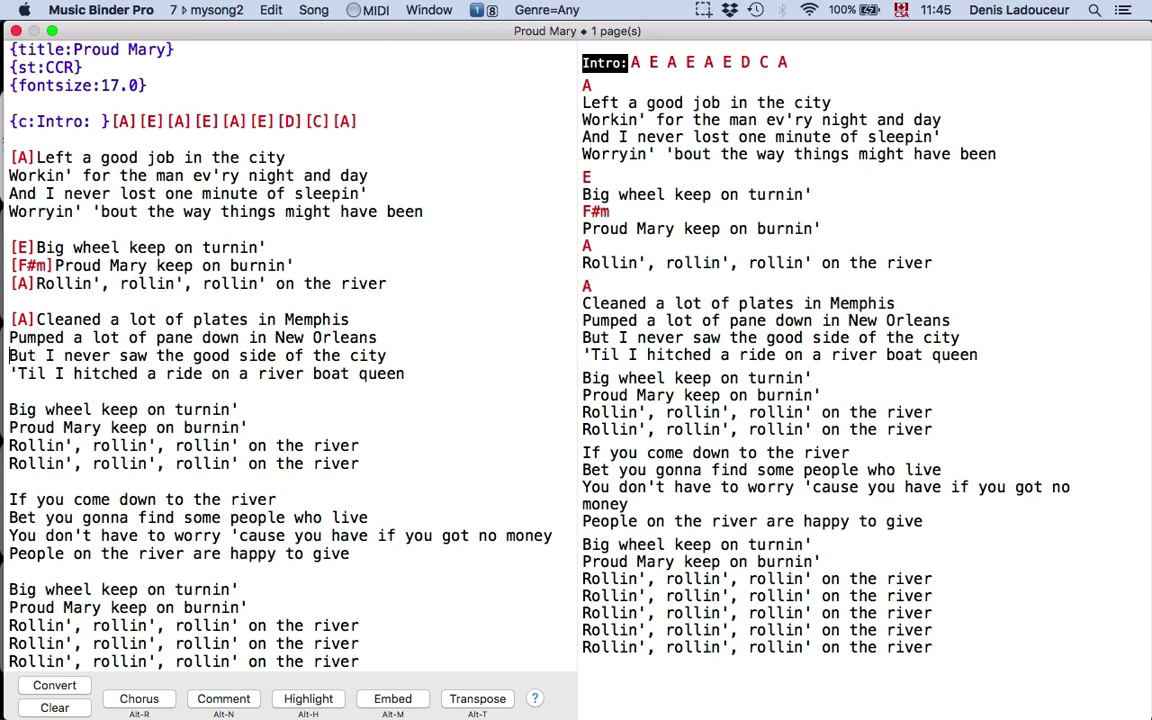
{"action": "type", "text": "[E]"}
{"action": "key", "text": "Down"}
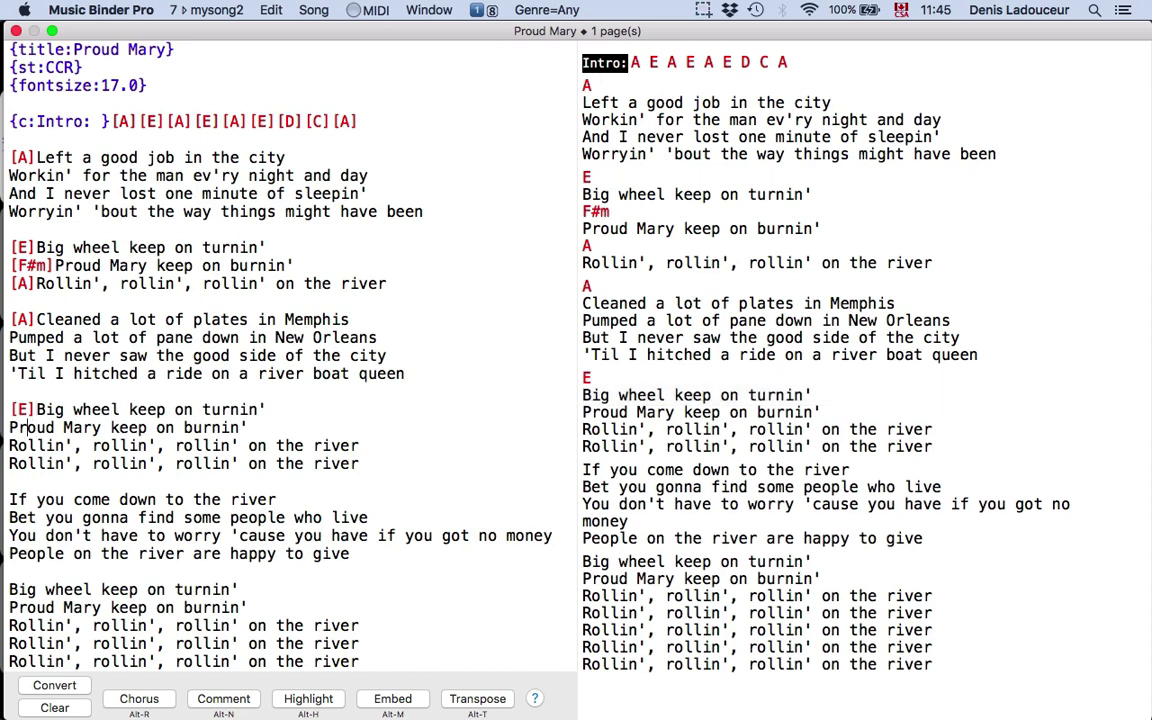
{"action": "type", "text": "[F#]"}
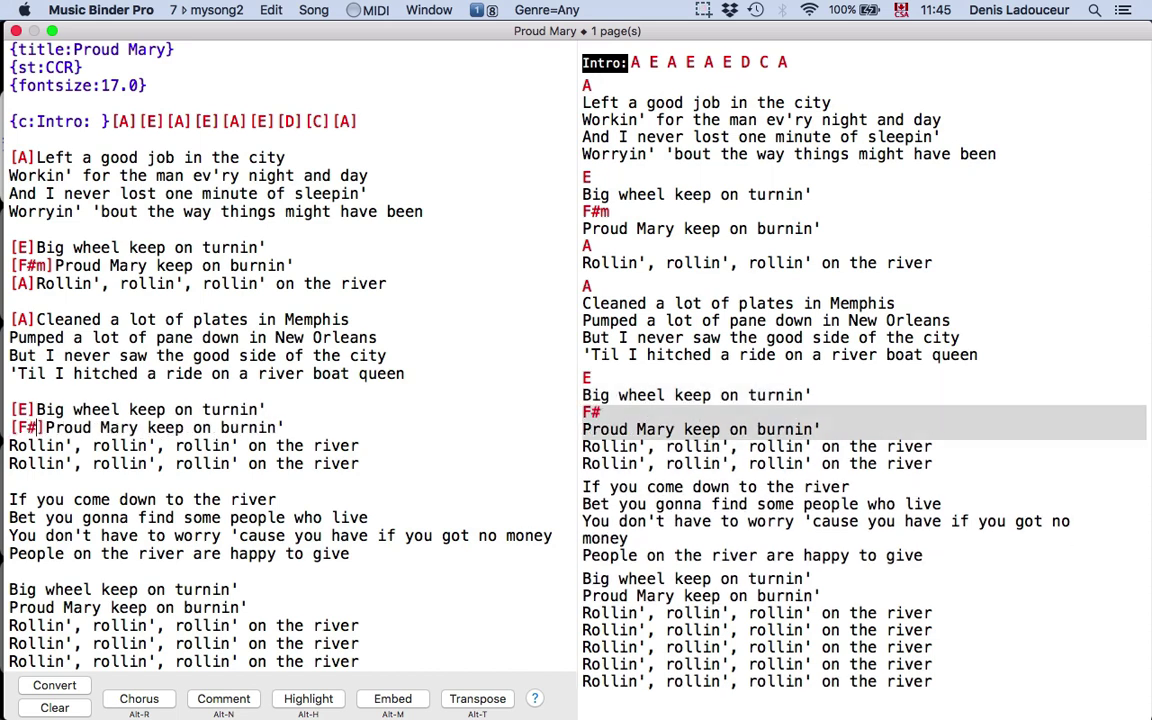
{"action": "type", "text": "m"}
{"action": "key", "text": "Down"}
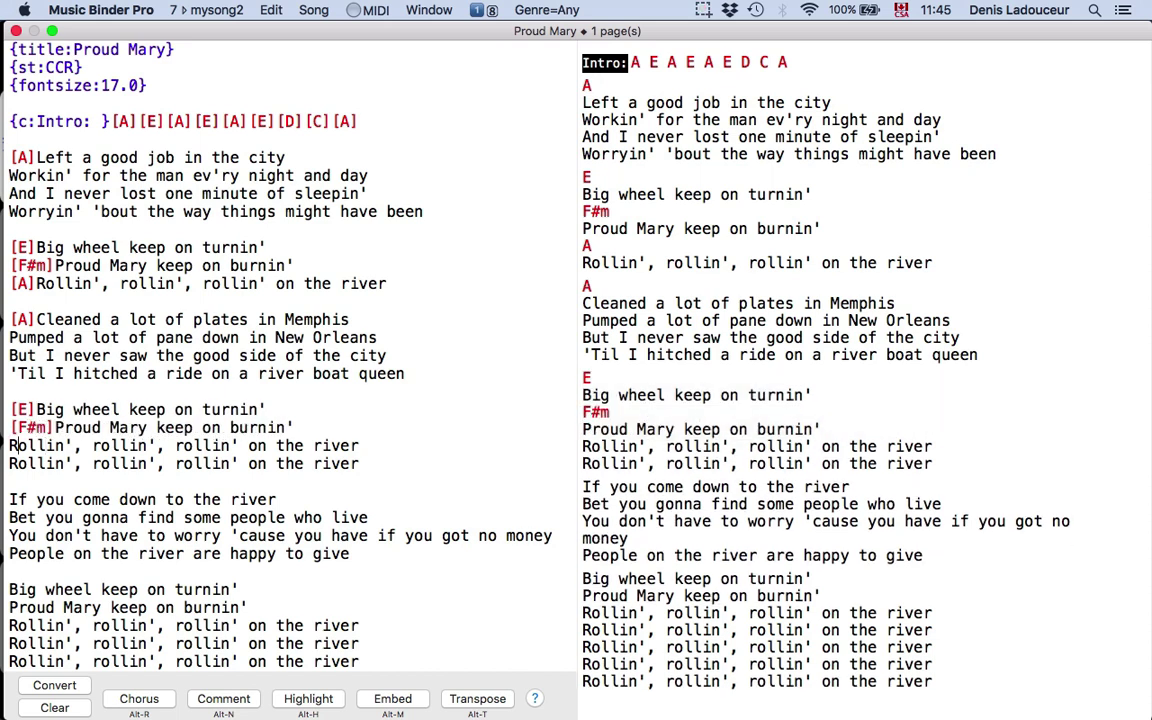
{"action": "type", "text": "[A]"}
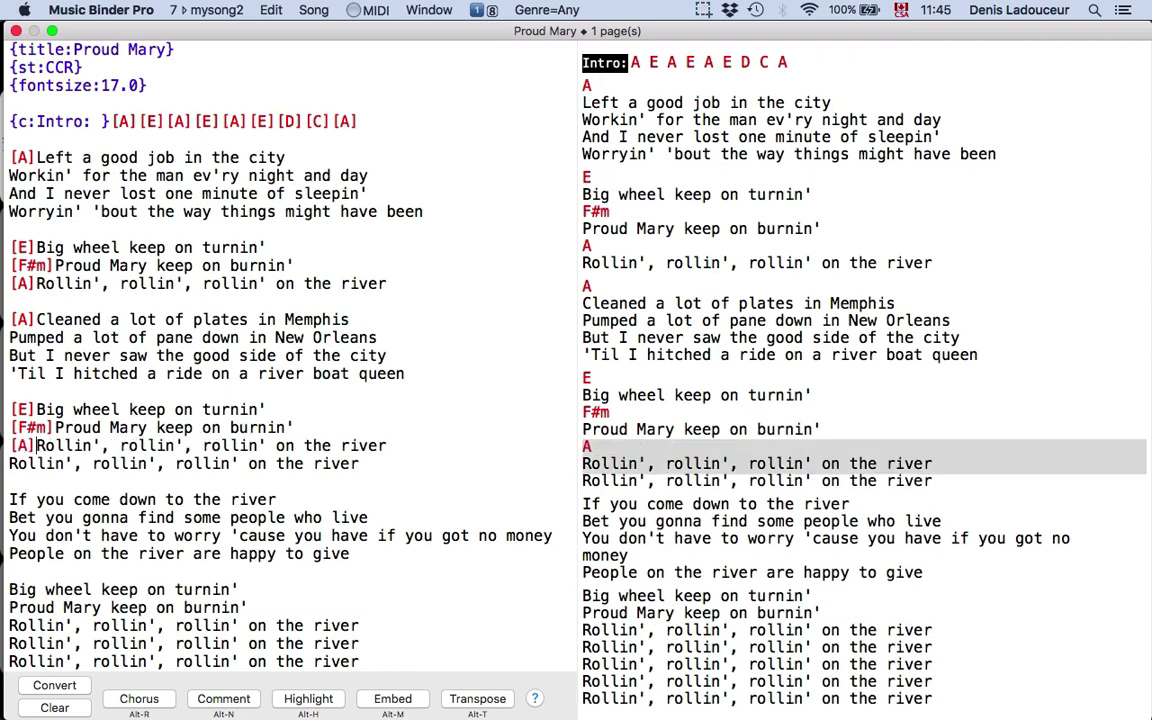
Insert an A chord at the start of the third verse, before "If you come down to the river"
{"action": "key", "text": "Down"}
{"action": "key", "text": "Down"}
{"action": "key", "text": "Down"}
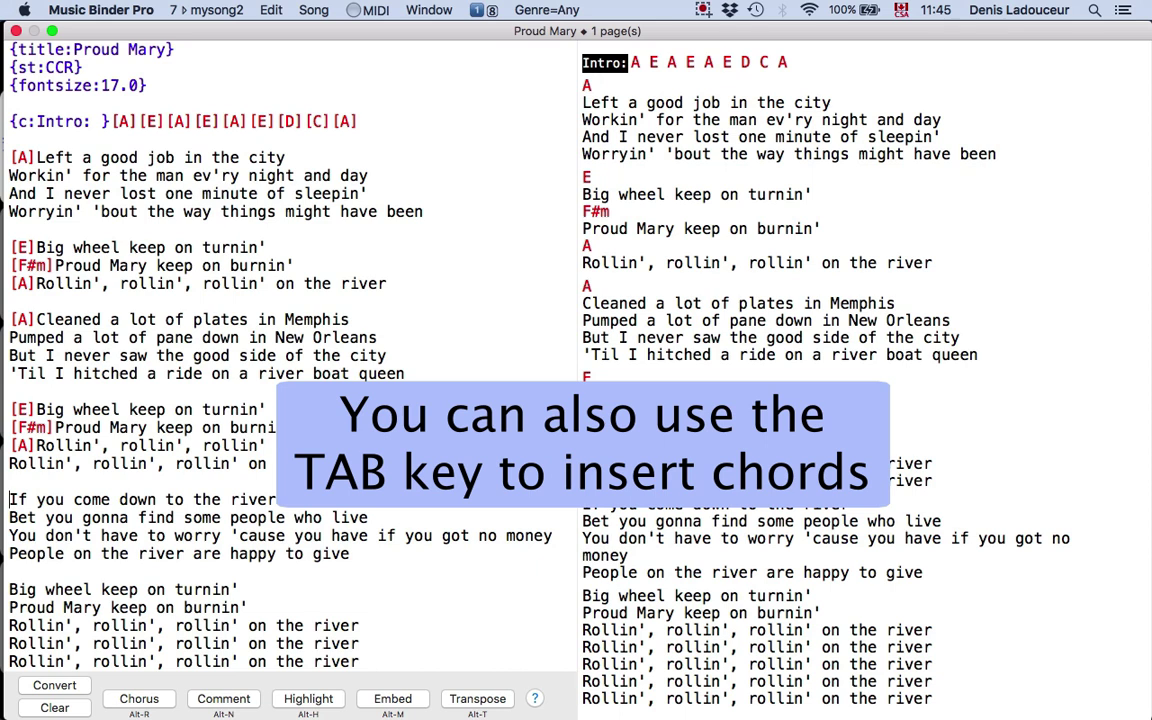
{"action": "key", "text": "Tab"}
{"action": "key", "text": "Down"}
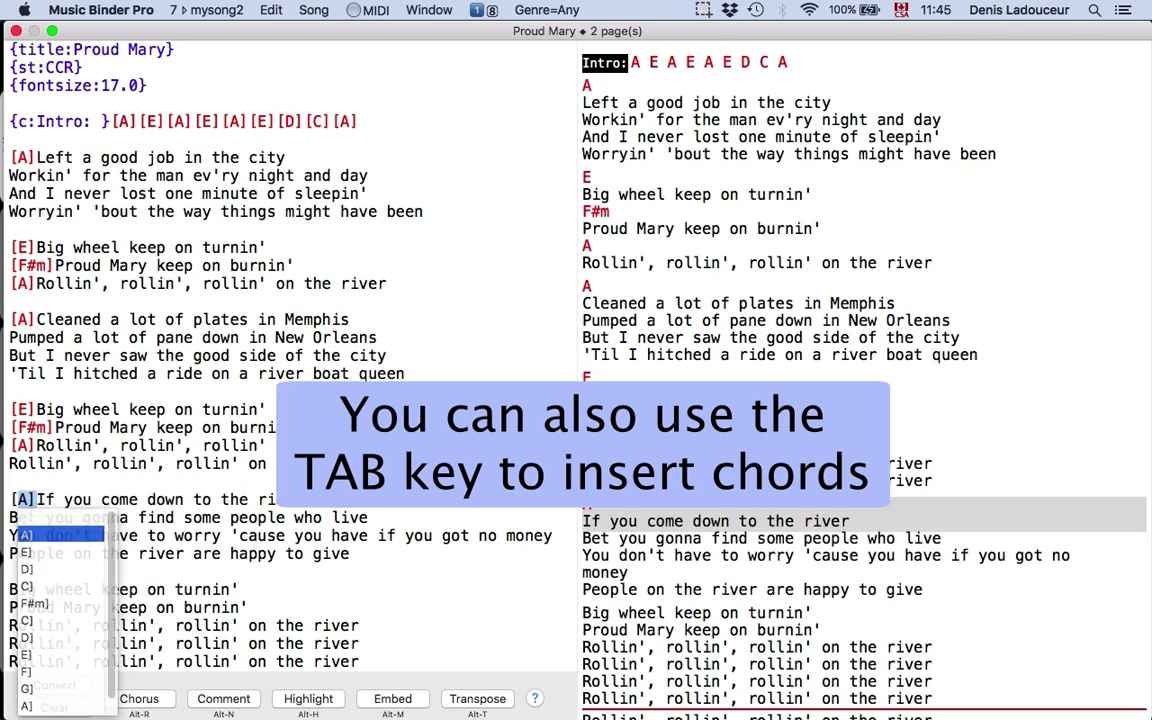
{"action": "key", "text": "Return"}
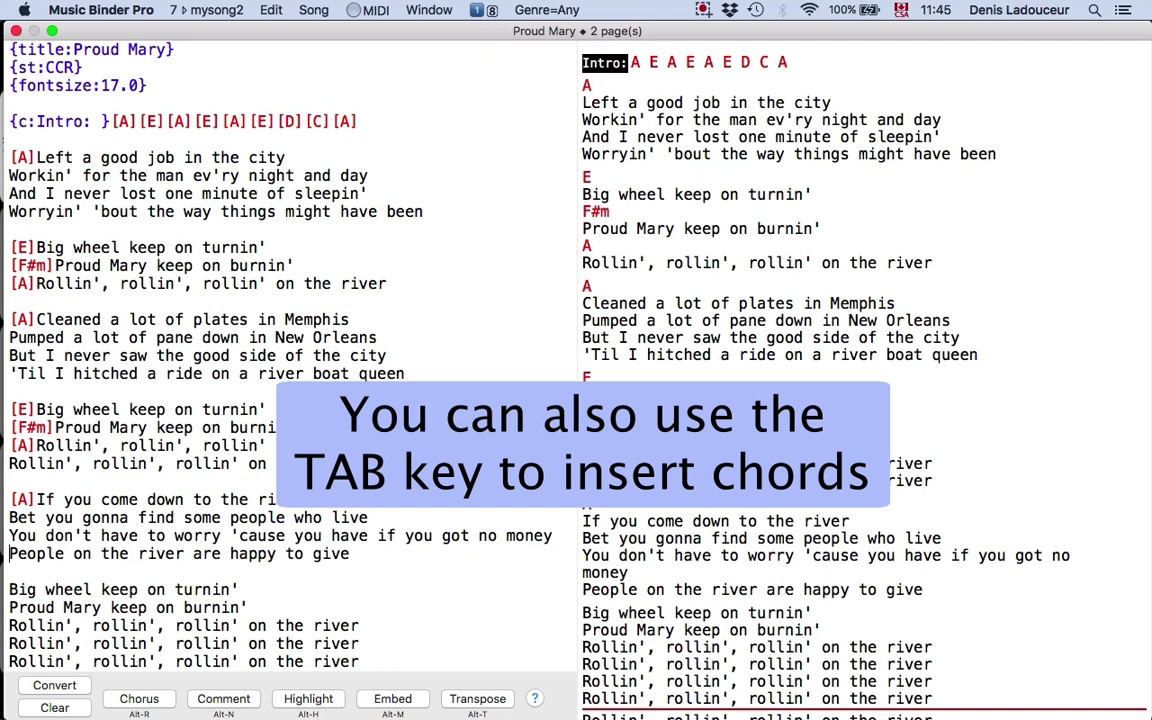
Insert E, F#m and A chords at the start of the last chorus's first three lines
{"action": "left_click", "coordinate": [9, 589]}
{"action": "key", "text": "Tab"}
{"action": "key", "text": "Down"}
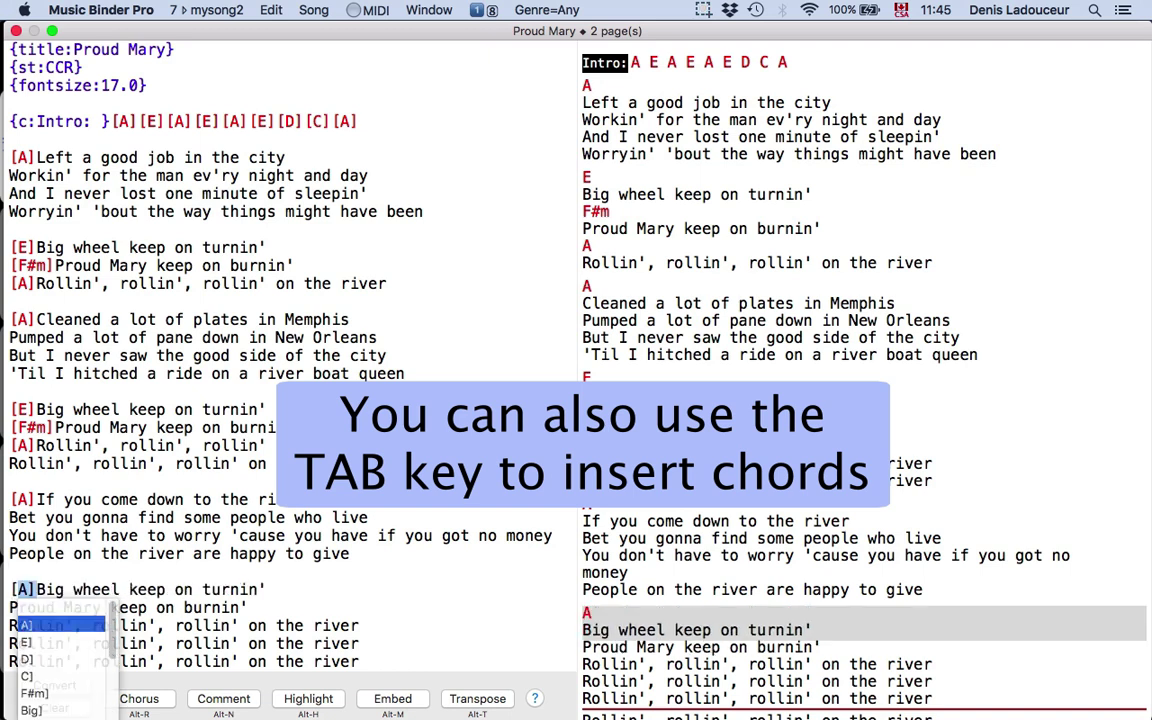
{"action": "key", "text": "Down"}
{"action": "key", "text": "Return"}
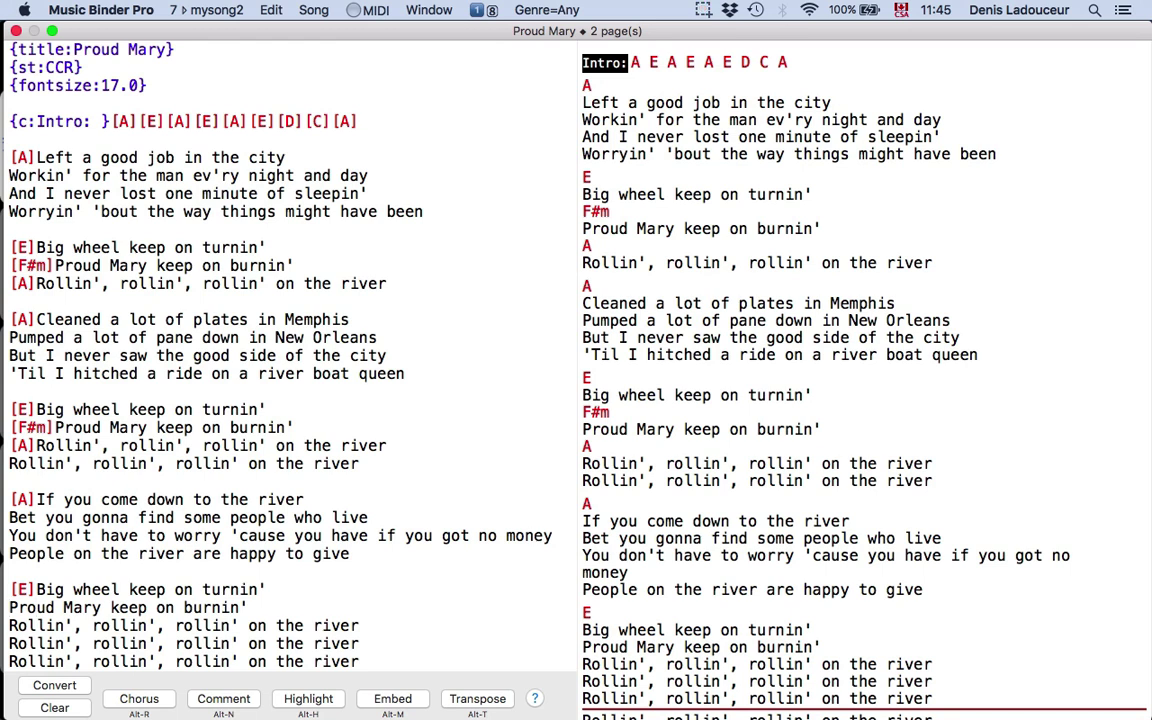
{"action": "key", "text": "Tab"}
{"action": "key", "text": "Down"}
{"action": "key", "text": "Up"}
{"action": "key", "text": "Up"}
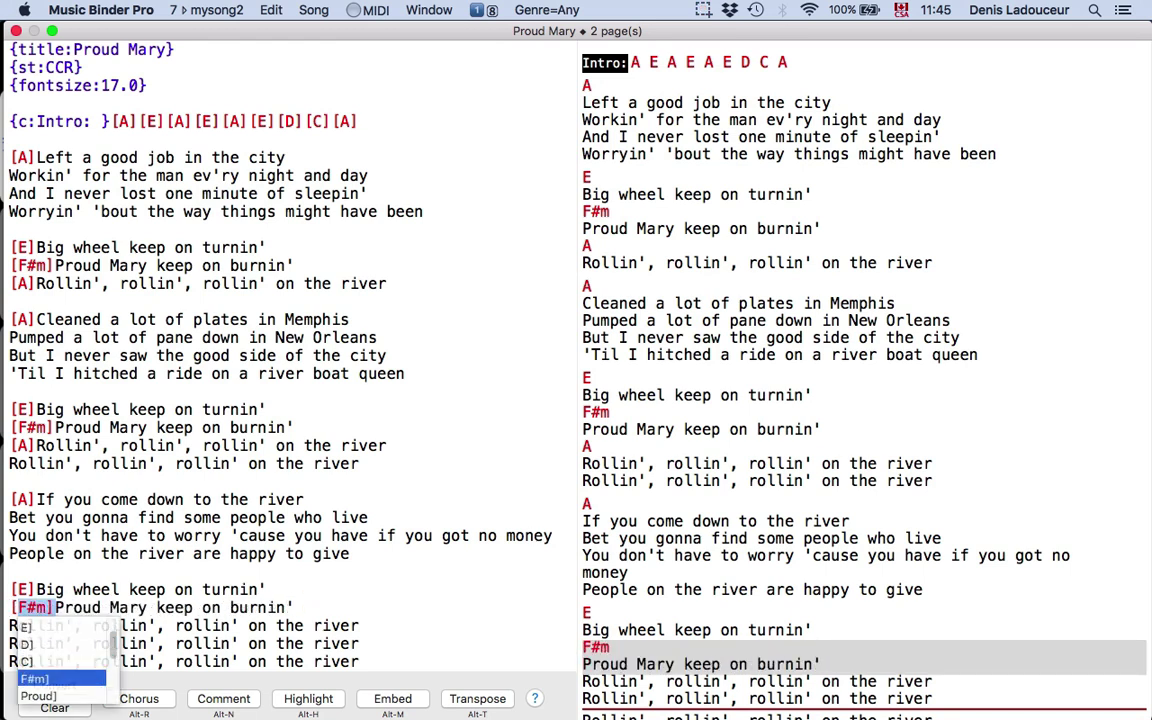
{"action": "key", "text": "Return"}
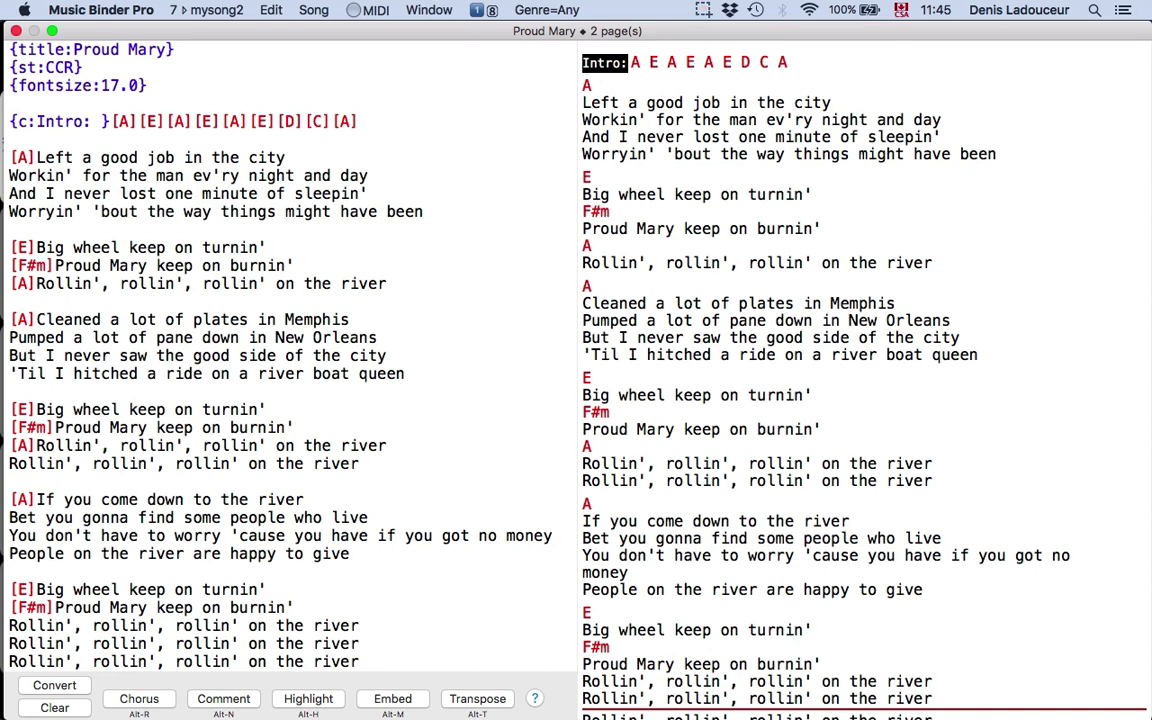
{"action": "key", "text": "Tab"}
{"action": "key", "text": "Return"}
Enlarge the song's font size to 25.3, keeping the song within two pages
{"action": "key", "text": "Down"}
{"action": "key", "text": "Down"}
{"action": "key", "text": "Down"}
{"action": "key", "text": "Down"}
{"action": "key", "text": "Down"}
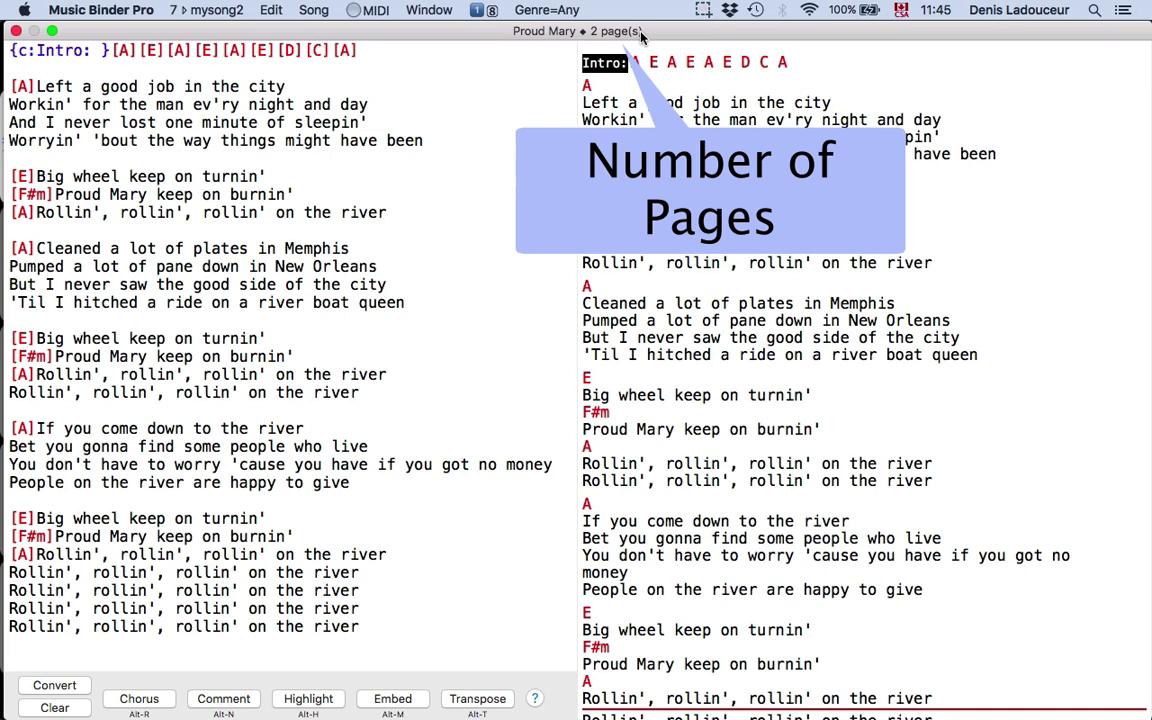
{"action": "scroll", "coordinate": [679, 345], "scroll_direction": "down", "scroll_amount": 3}
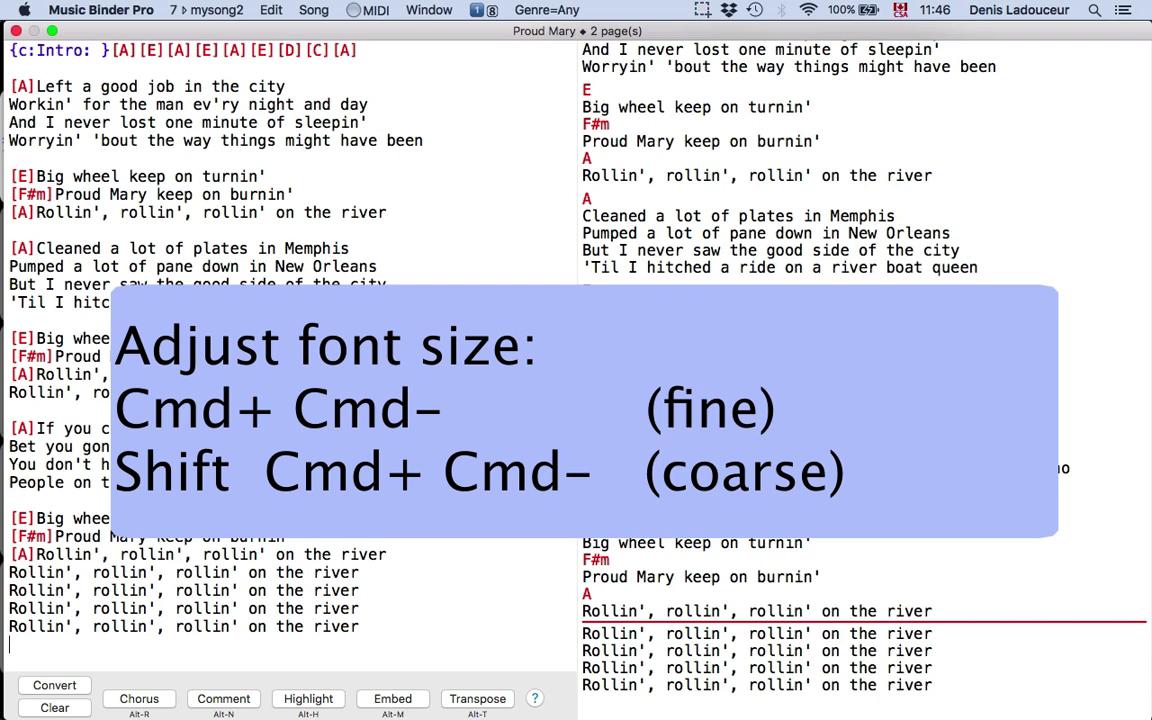
{"action": "key", "text": "super+plus"}
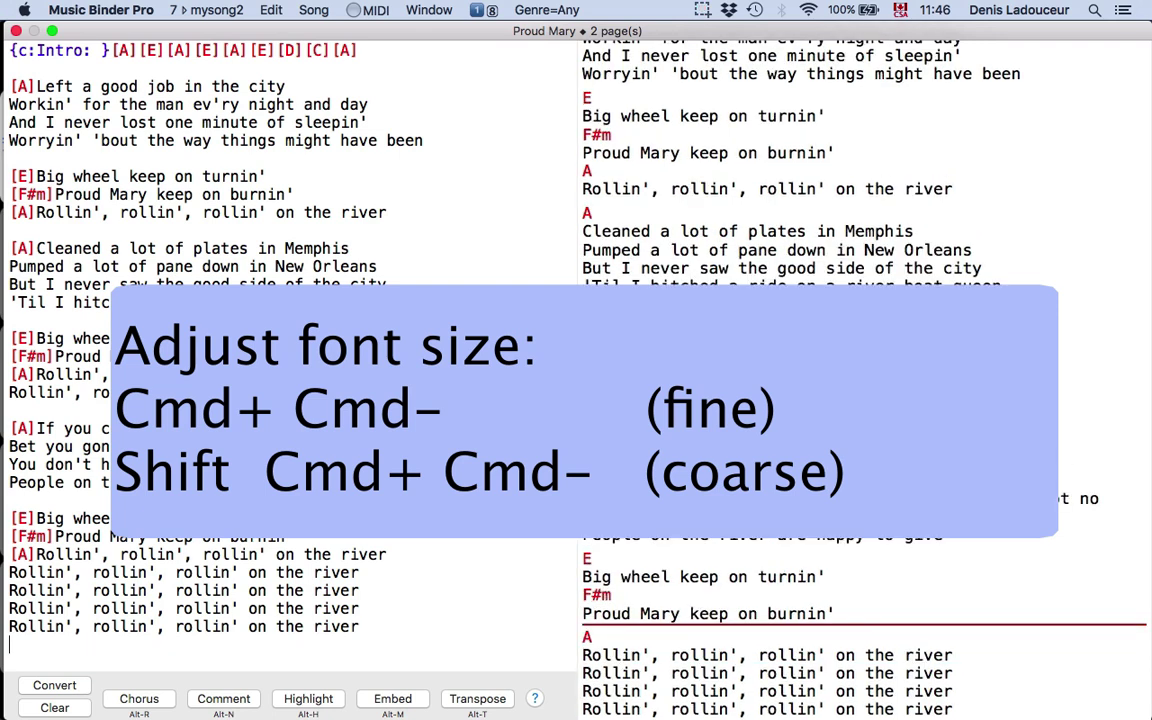
{"action": "key", "text": "super+plus"}
{"action": "key", "text": "super+plus"}
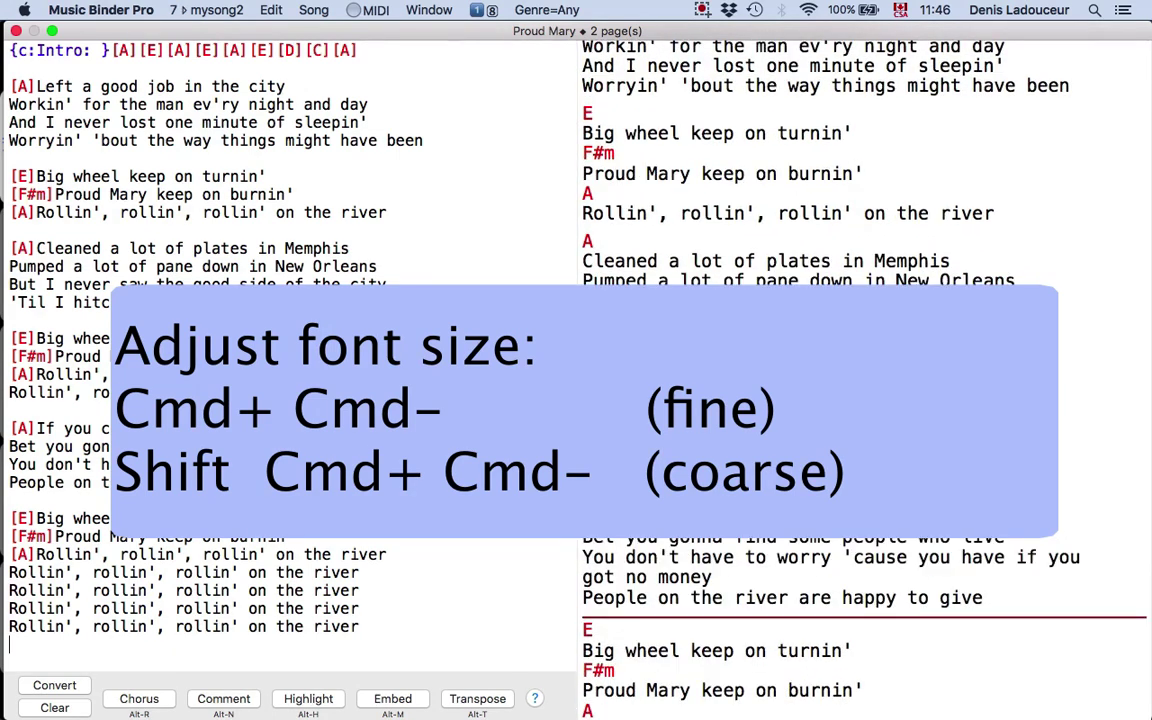
{"action": "key", "text": "super+plus"}
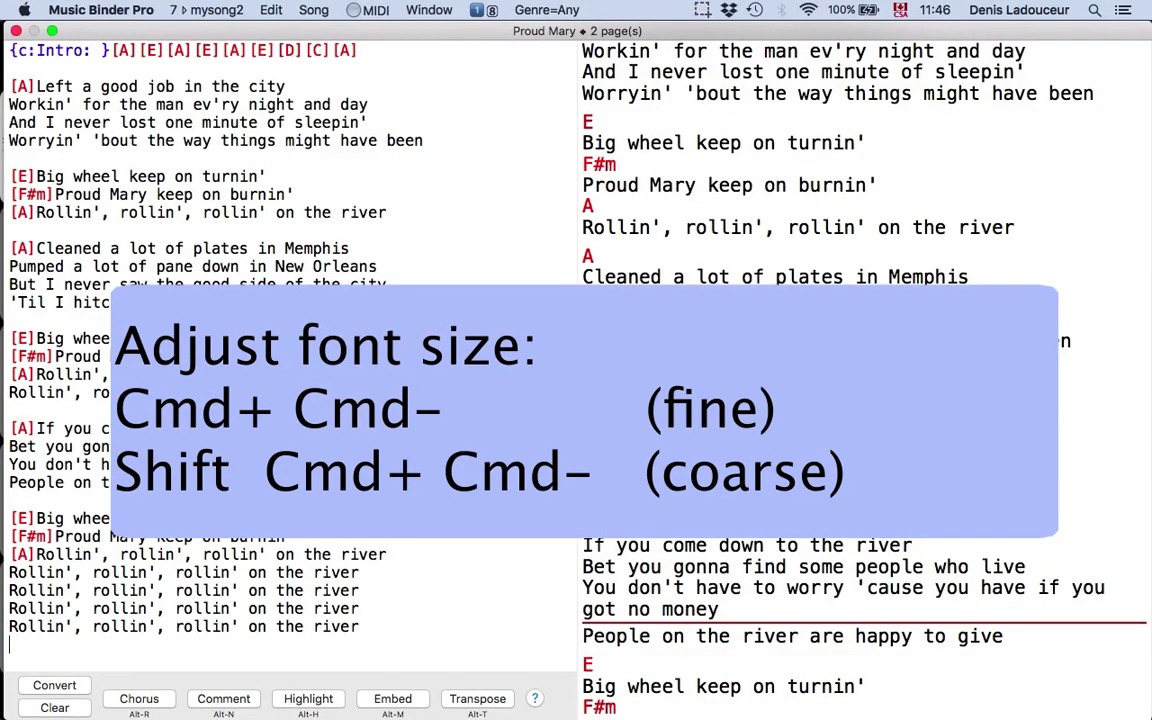
{"action": "key", "text": "super+plus"}
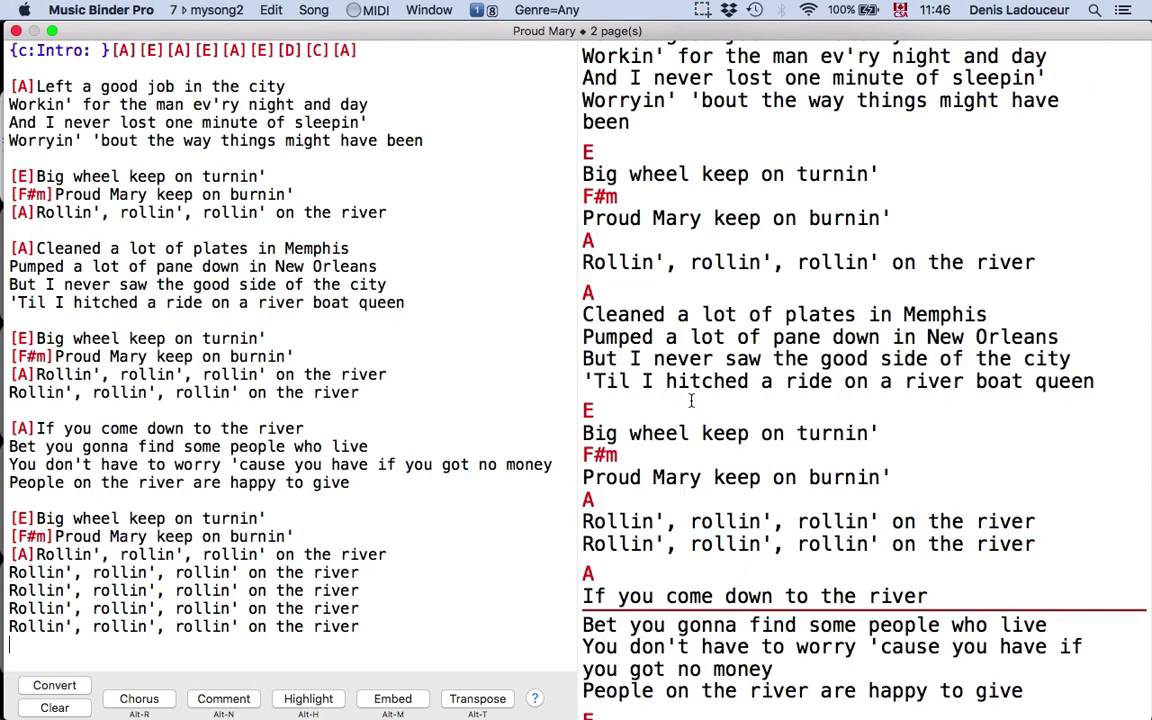
{"action": "key", "text": "super+plus"}
{"action": "key", "text": "super+plus"}
{"action": "key", "text": "super+plus"}
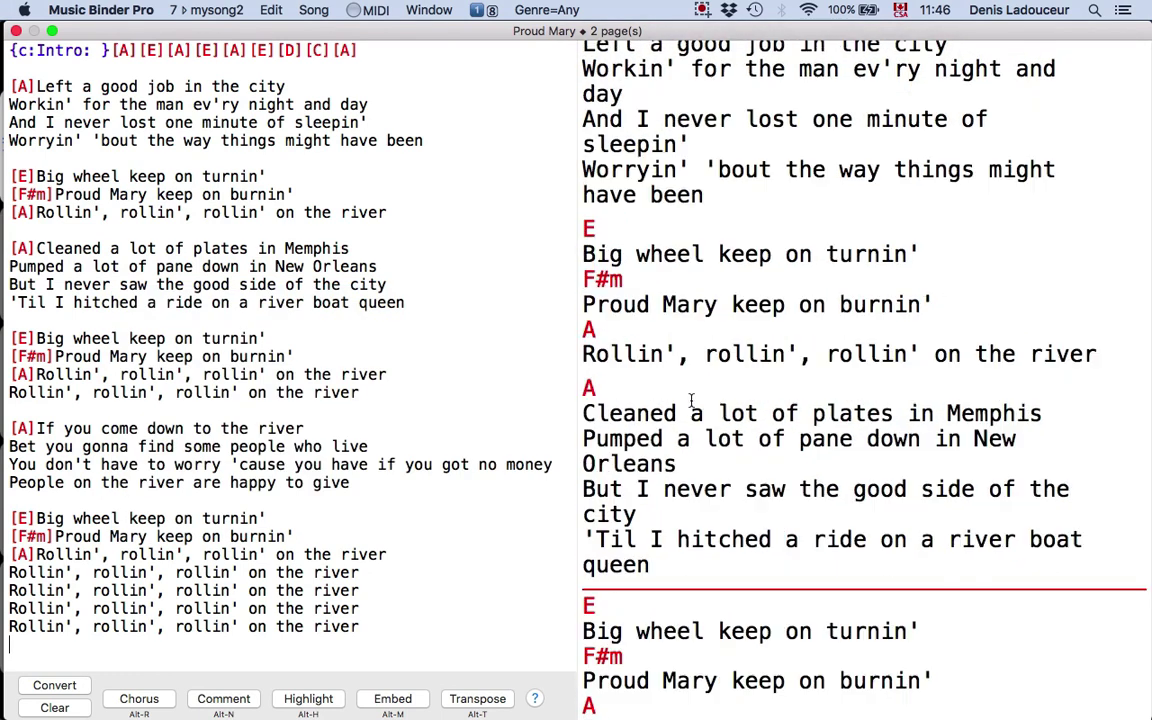
{"action": "key", "text": "super+plus"}
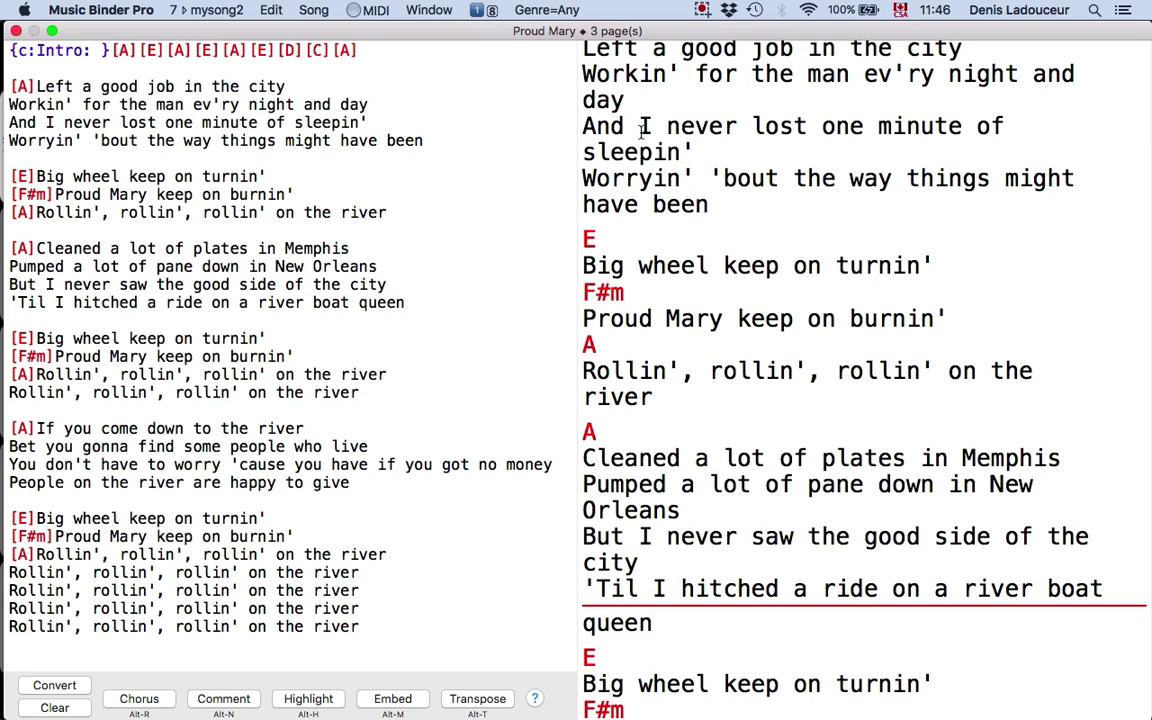
{"action": "key", "text": "Return"}
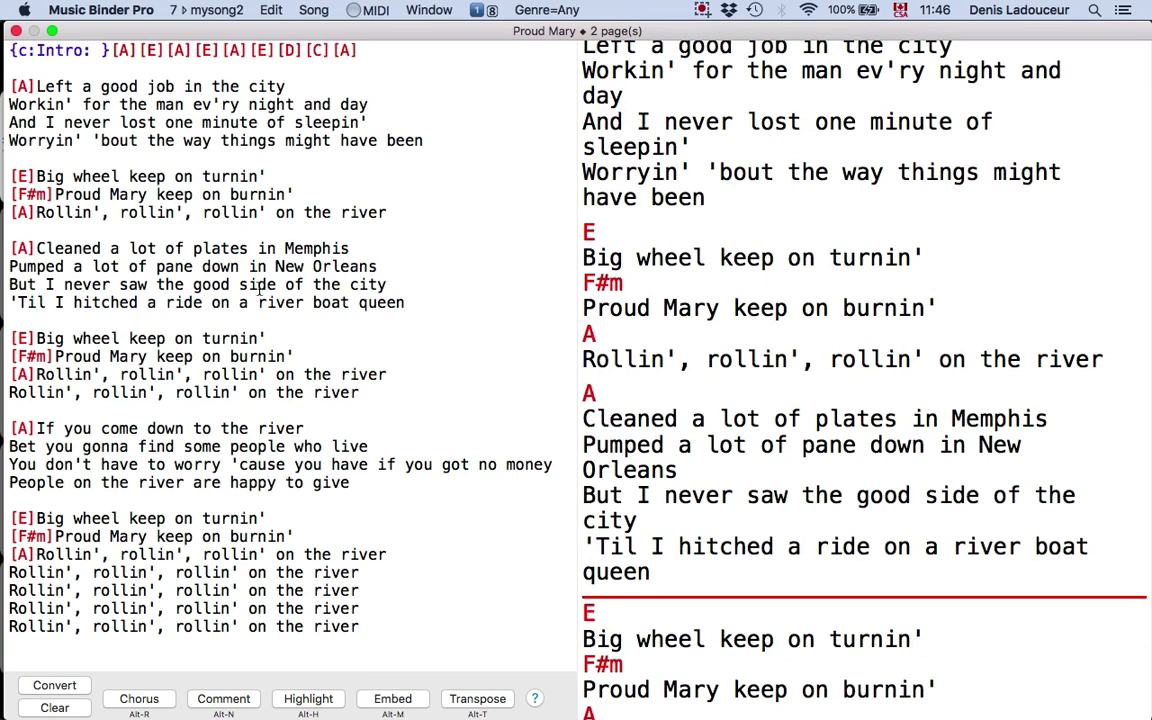
{"action": "scroll", "coordinate": [176, 243], "scroll_direction": "up", "scroll_amount": 3}
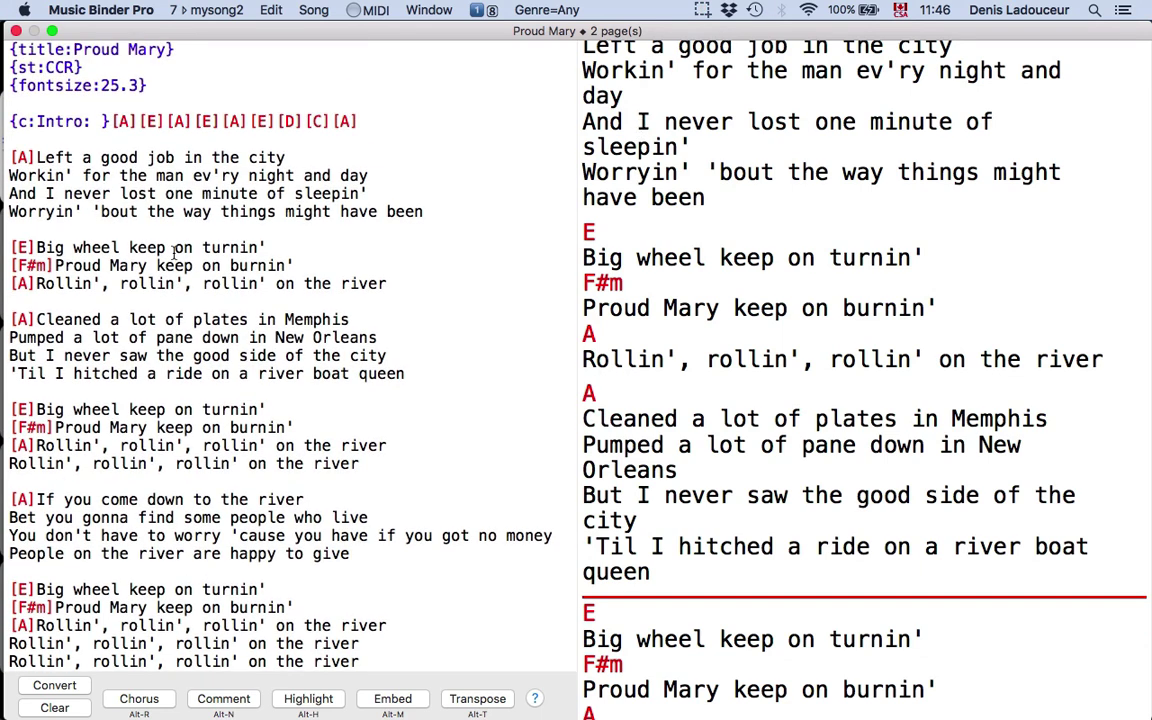
Close the song editor, saving the changes, and open Proud Mary from the song list for display
{"action": "left_click", "coordinate": [16, 33]}
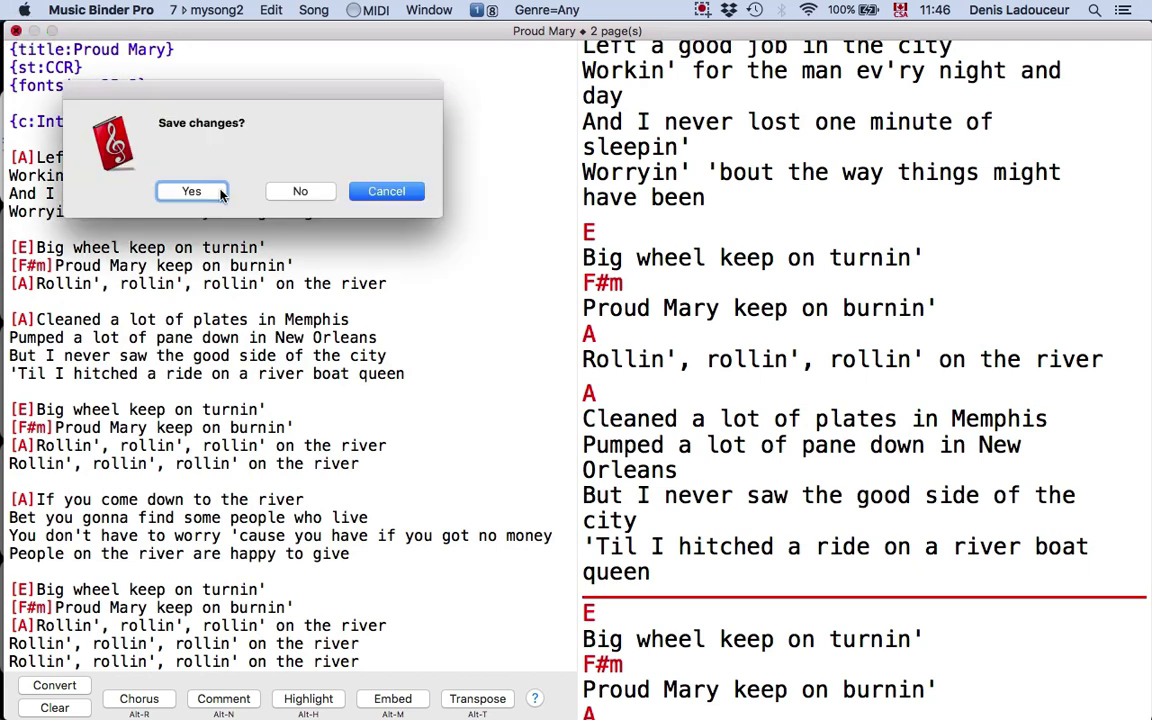
{"action": "left_click", "coordinate": [210, 192]}
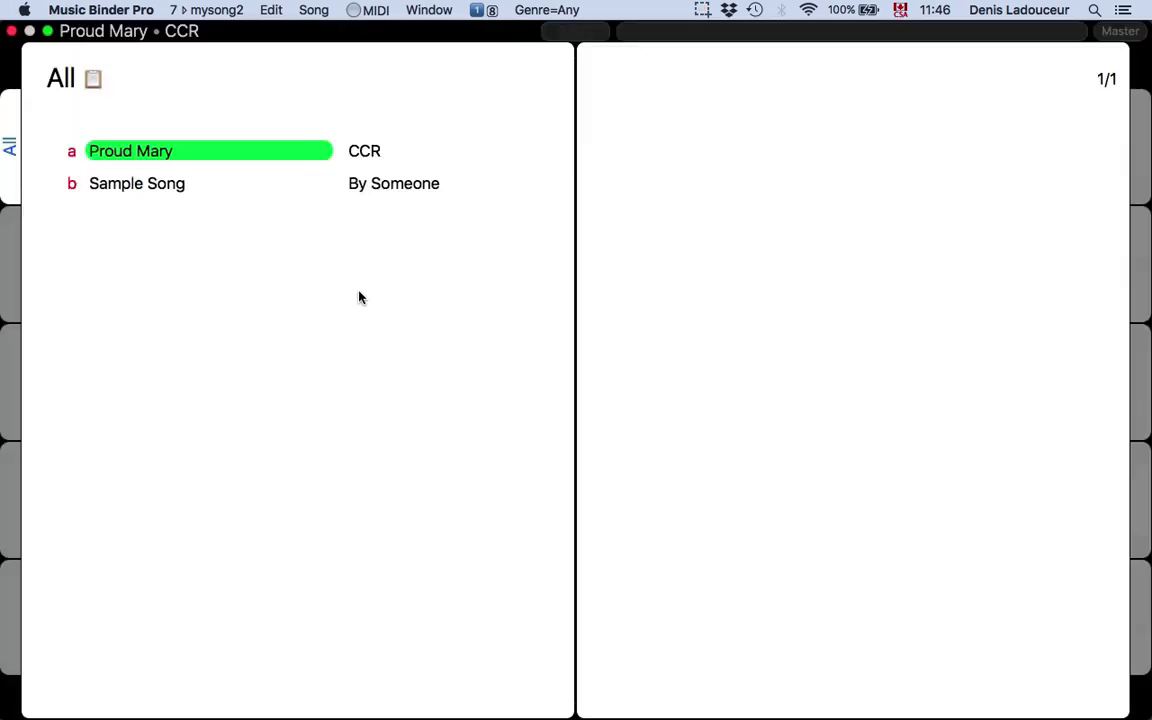
{"action": "key", "text": "Return"}
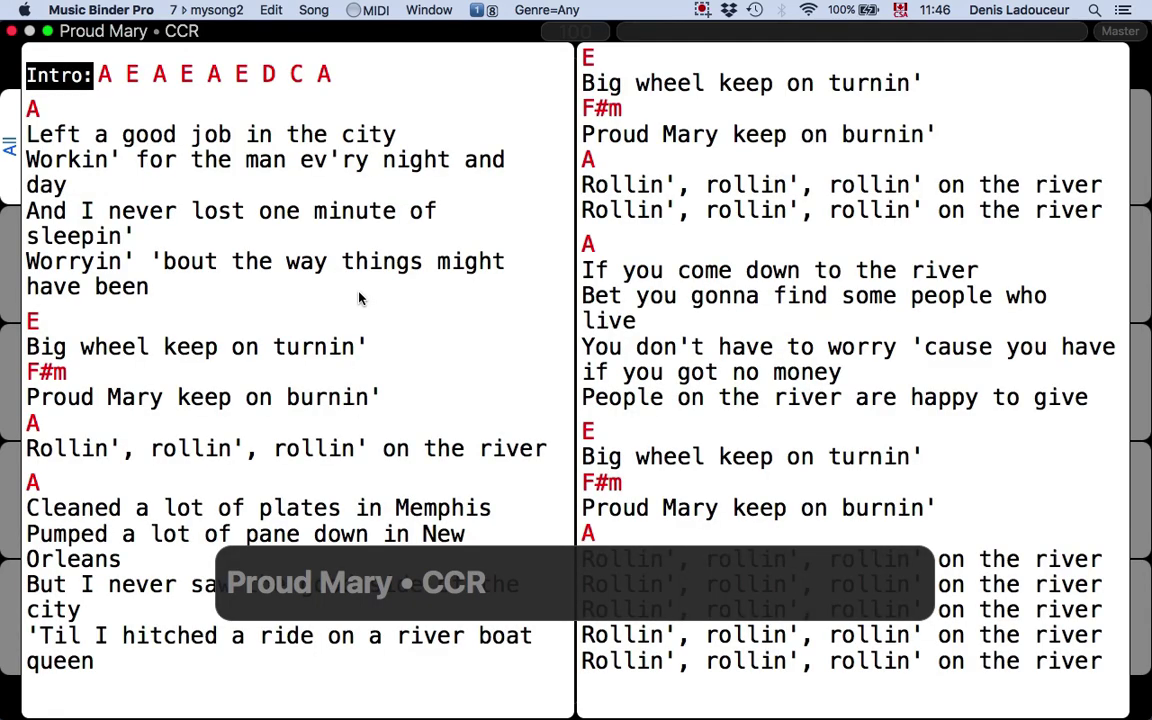